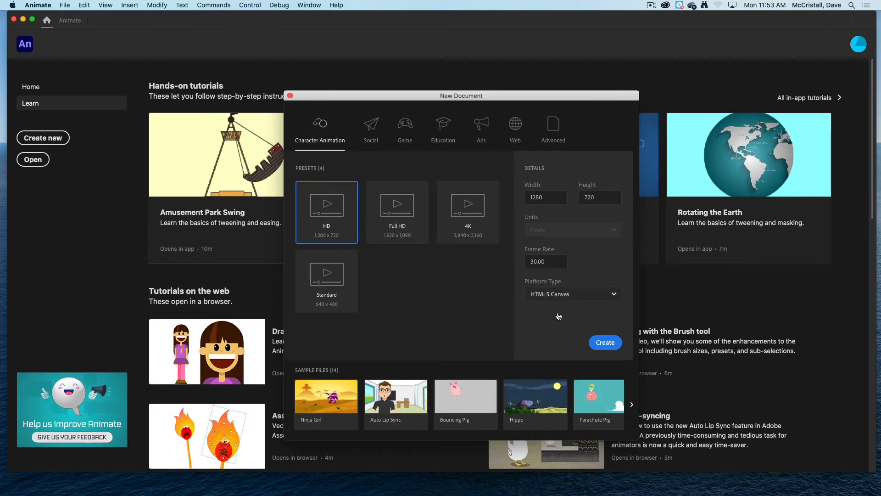
Create a new HD 1280 x 720 HTML5 Canvas document.
left_click(619, 342)
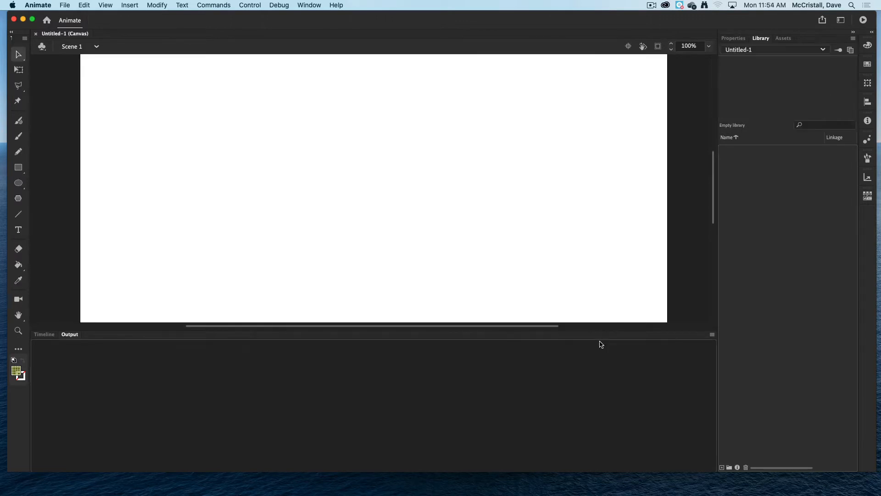
left_click(709, 47)
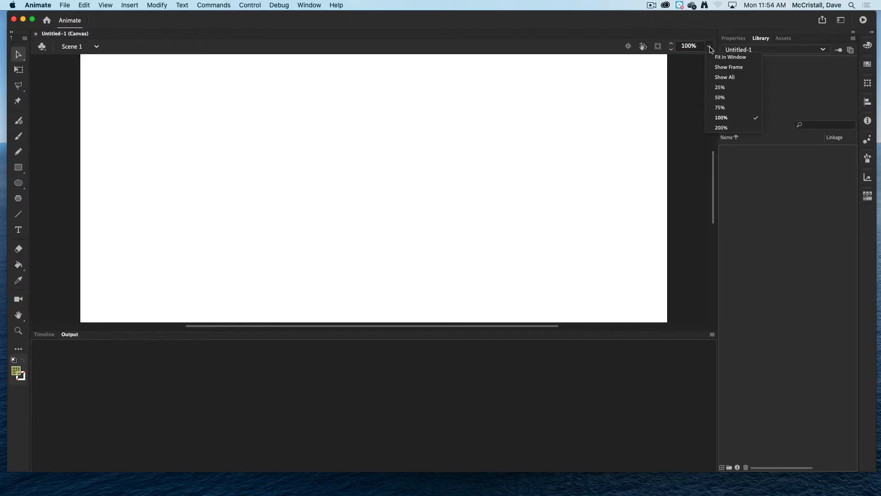
left_click(720, 108)
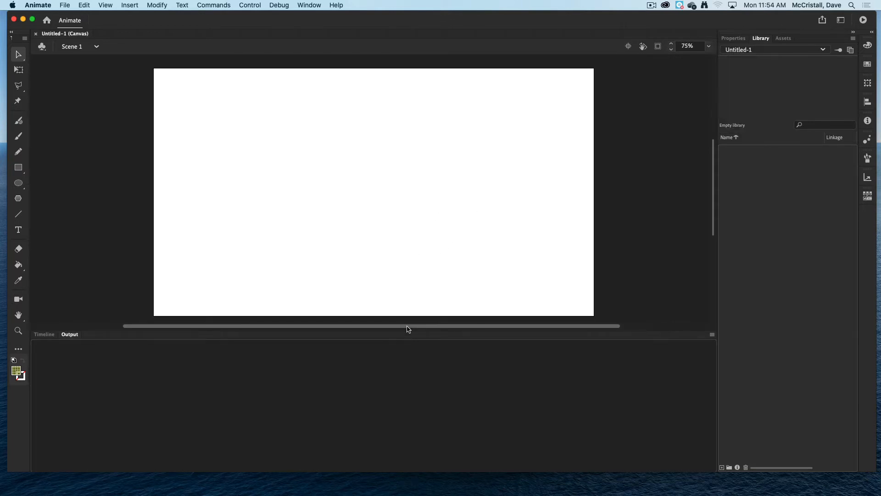
Enlarge the bottom panel area and show the Timeline panel.
left_click_drag(408, 330, 407, 389)
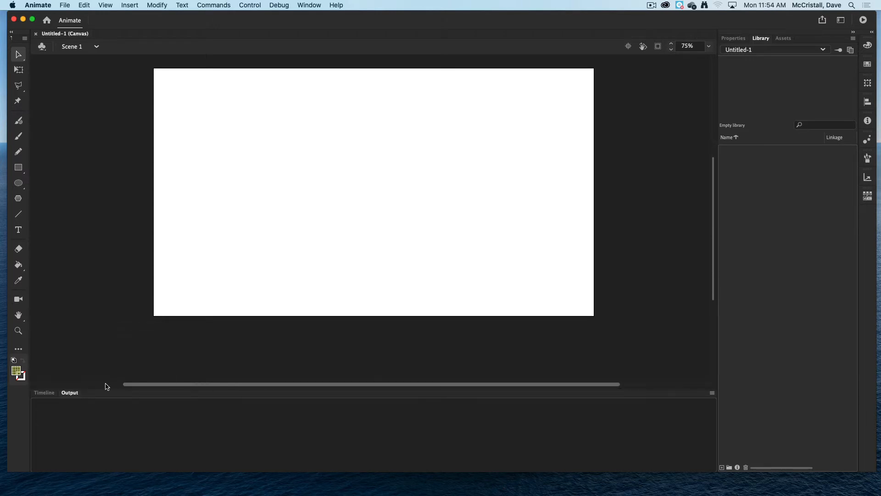
left_click(44, 392)
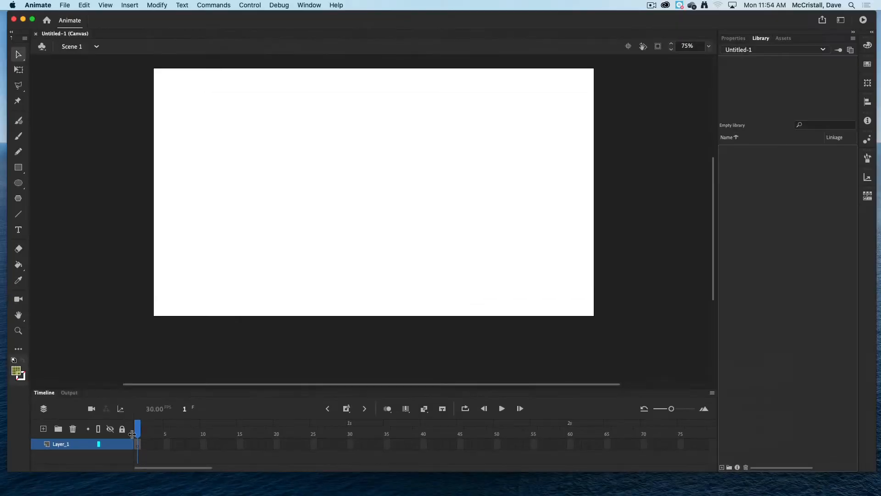
Draw a text box near the top of the stage with the Text tool and set the text fill colour to black.
left_click(18, 229)
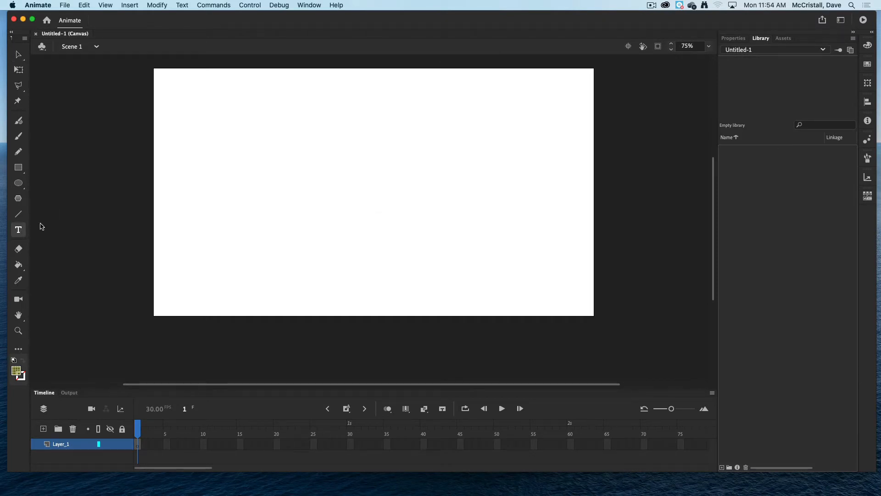
left_click_drag(233, 115, 443, 200)
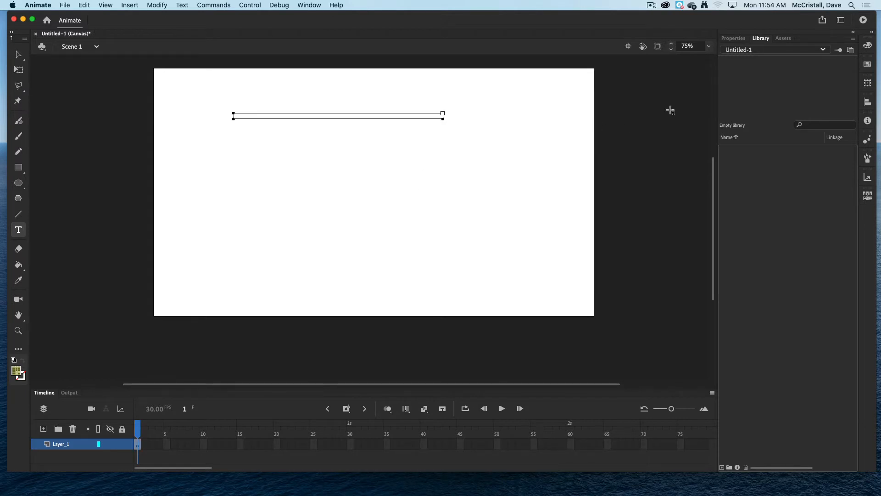
left_click(732, 39)
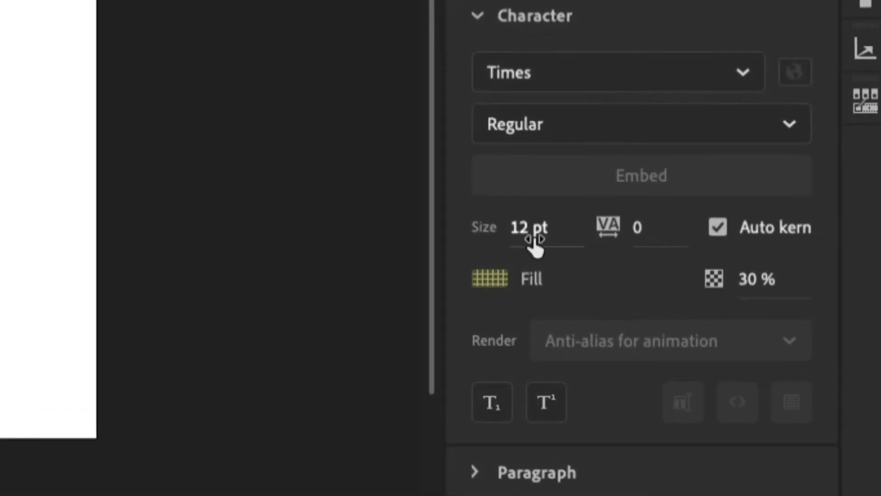
left_click(500, 278)
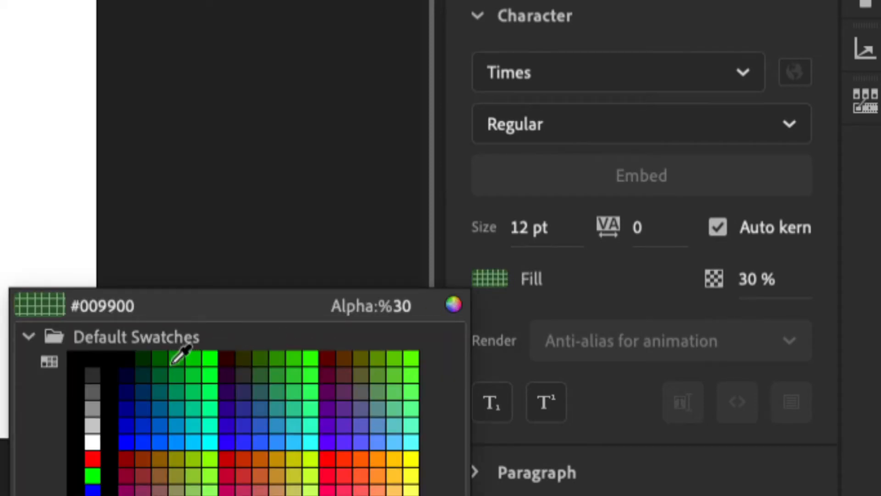
left_click(96, 360)
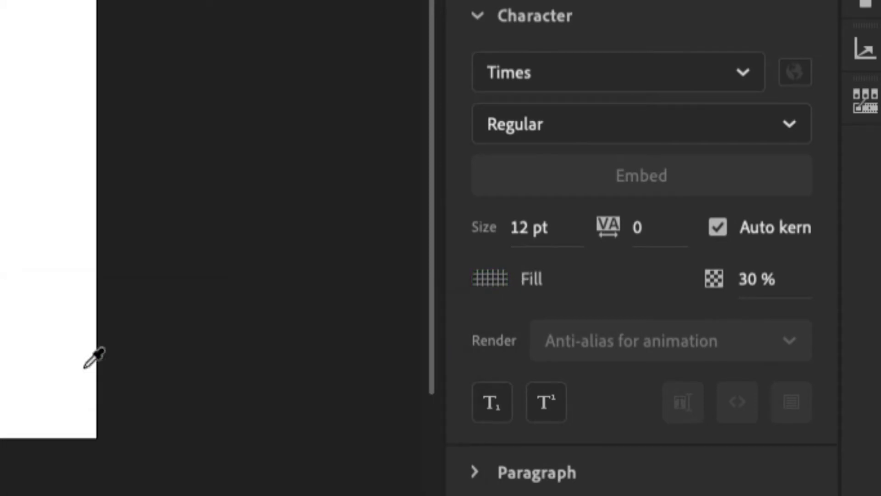
Set the text size to 40 pt and the fill alpha to 100%.
left_click(523, 228)
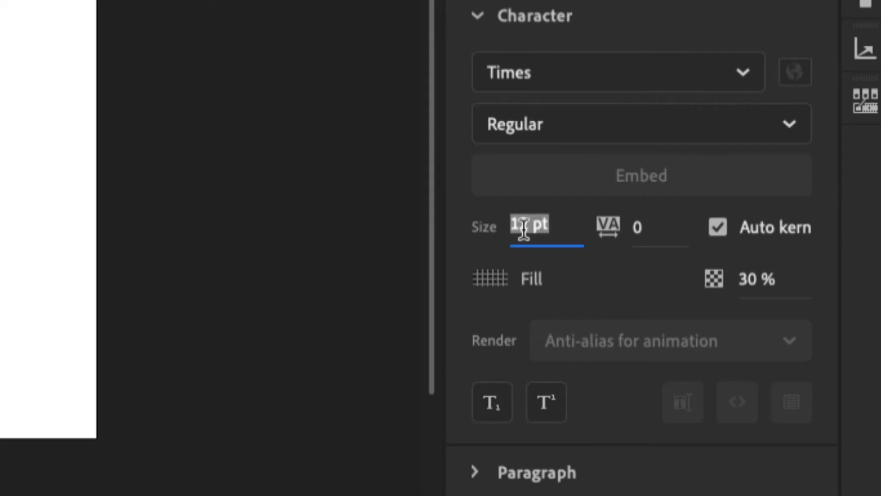
type("40")
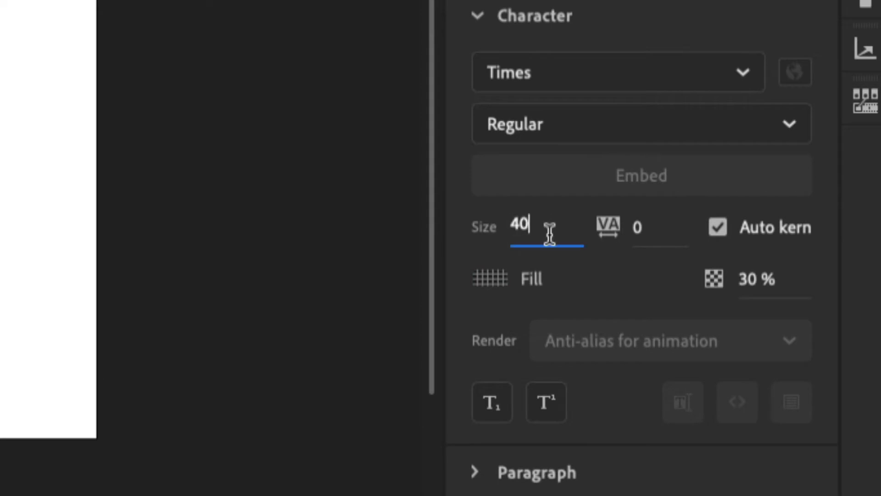
left_click(757, 278)
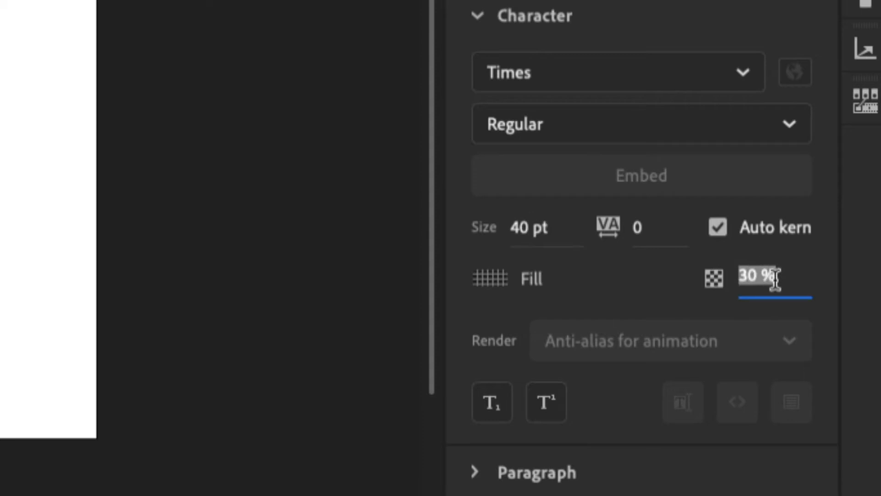
type("100")
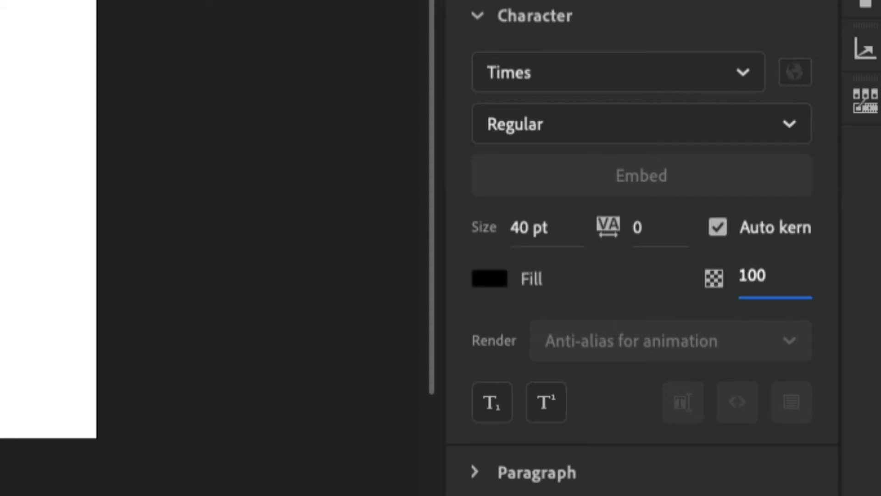
key("Return")
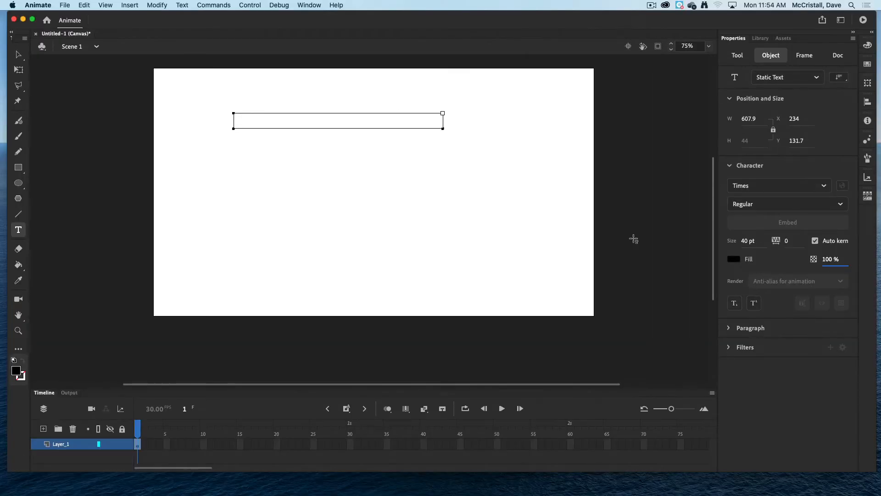
key("Escape")
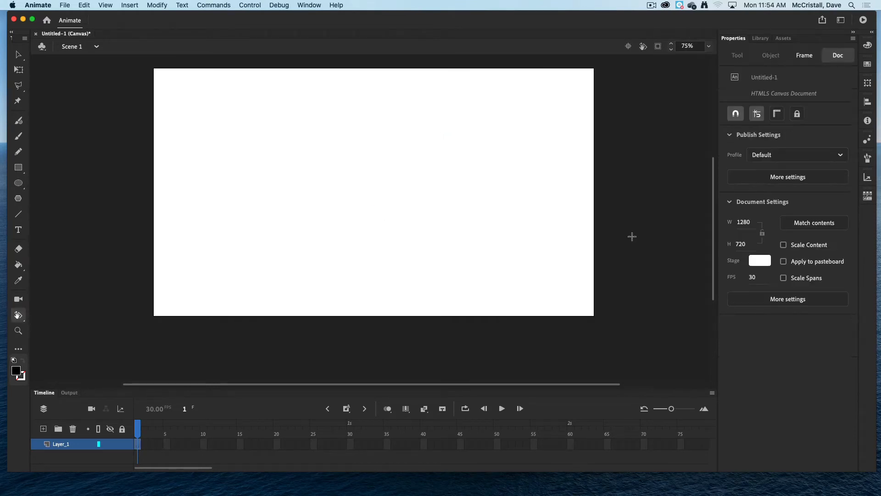
key("o")
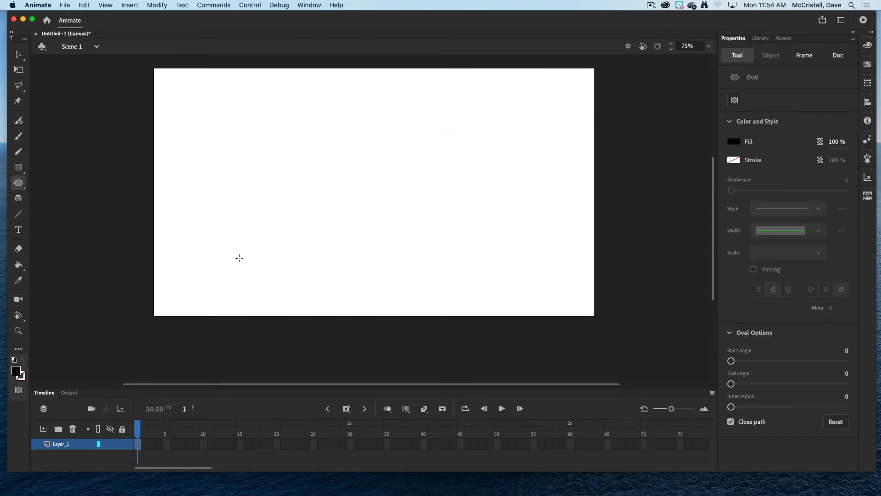
left_click(20, 230)
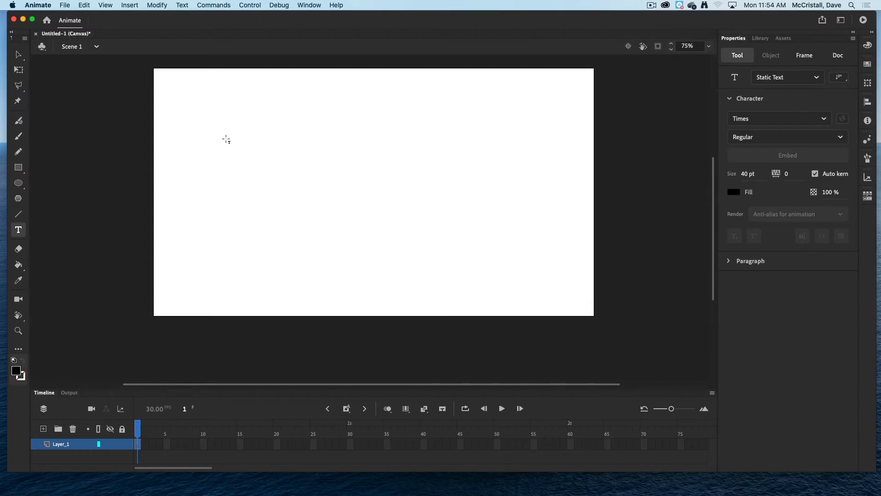
Draw a text box near the upper left of the stage and enter the text "Hi my name is".
left_click_drag(227, 106, 468, 172)
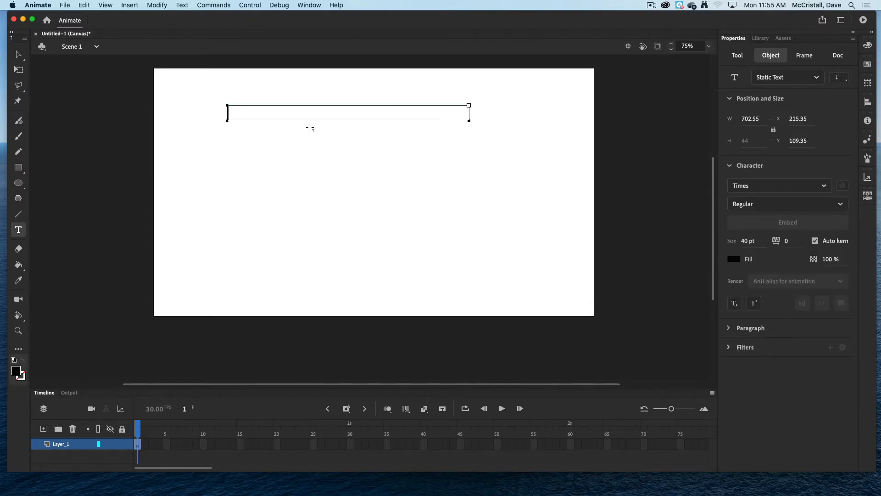
type("Hi My")
key("BackSpace")
key("BackSpace")
key("BackSpace")
type("my name is")
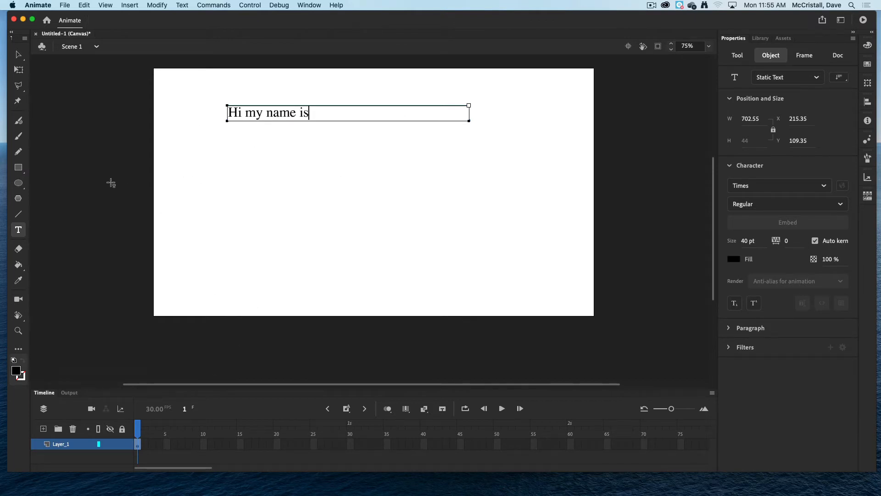
Insert a keyframe at frame 15 of Layer_1.
key("Escape")
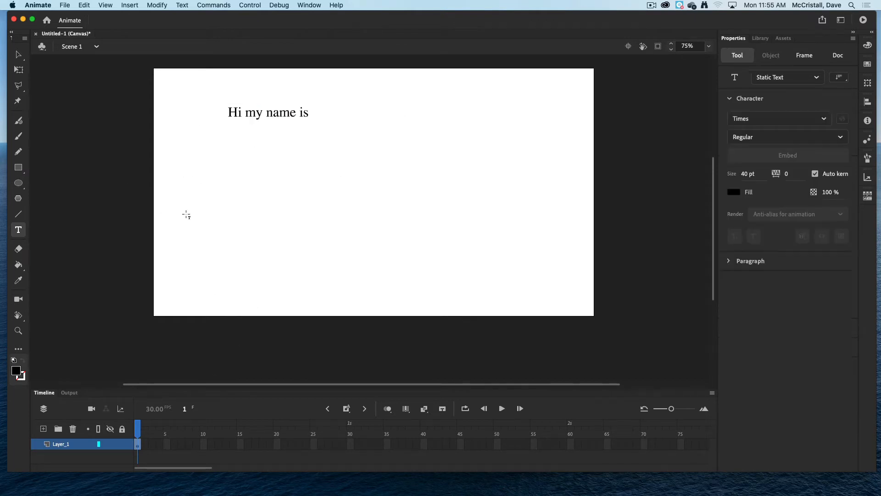
left_click(240, 444)
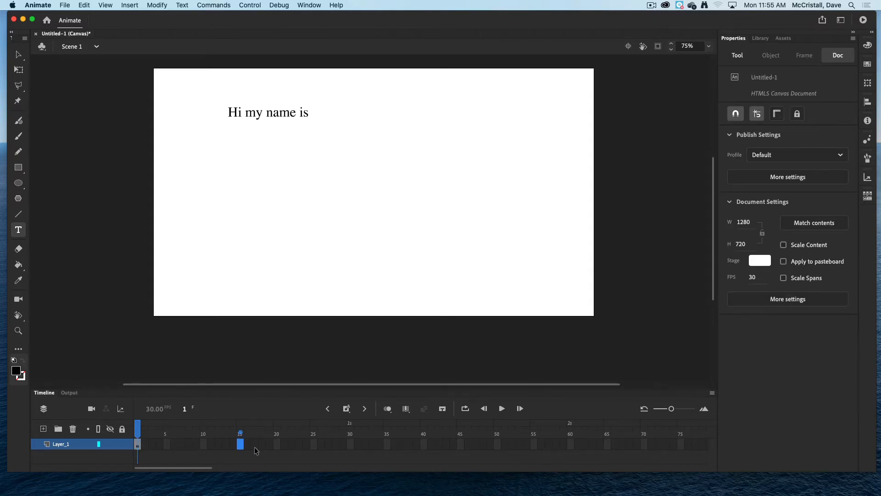
key("F6")
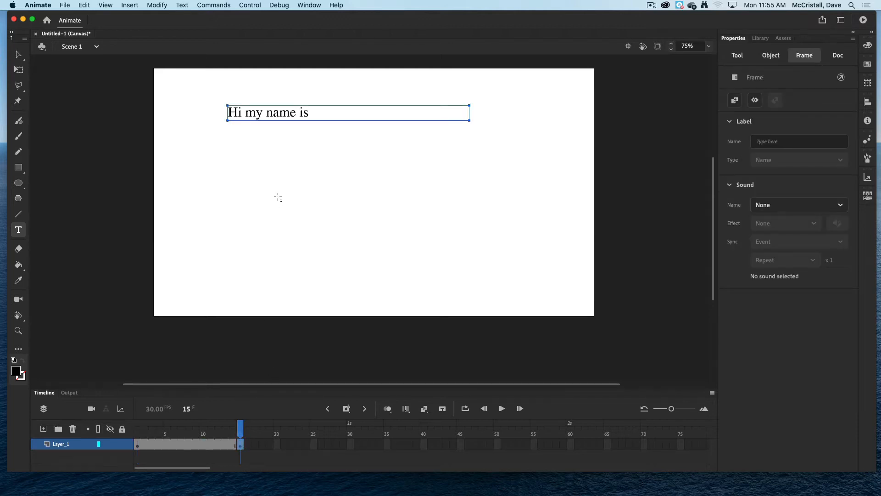
Draw a second text box in the middle of the stage on frame 15 and enter the presenter's name.
left_click(343, 226)
left_click_drag(273, 188, 465, 228)
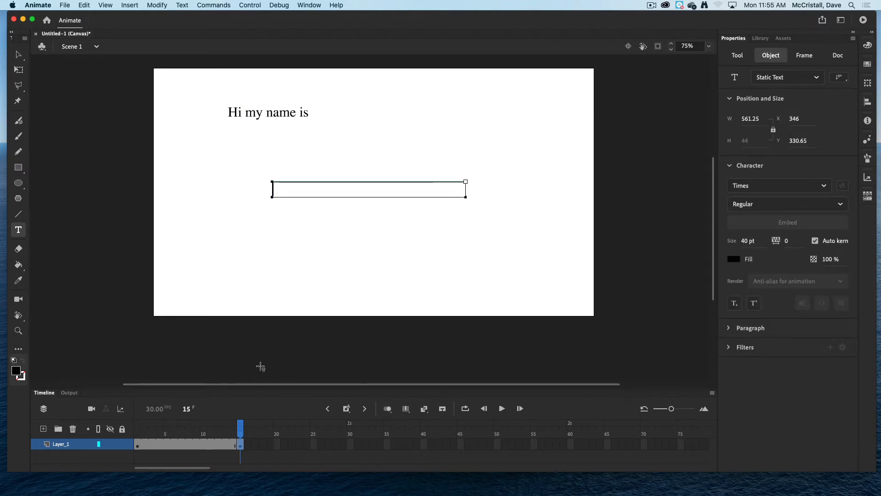
type("Mr McCristaal")
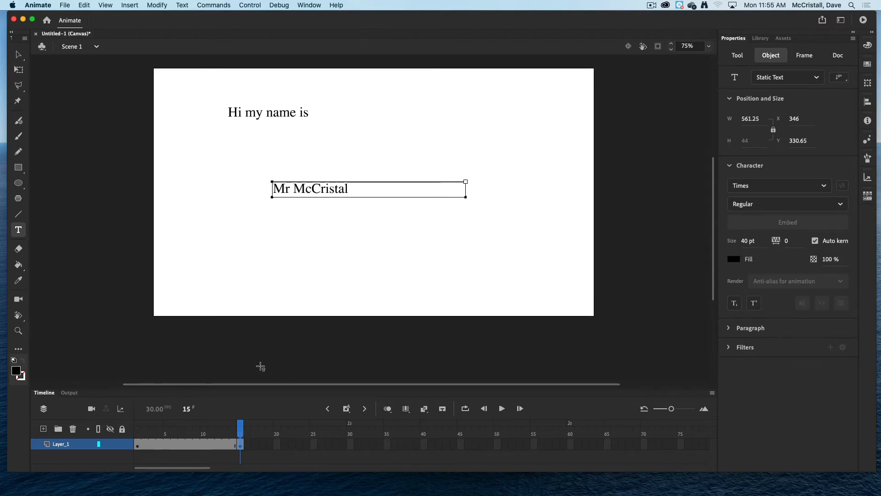
Check frames 1 and 15, test the movie in the browser, and close the preview.
left_click(138, 445)
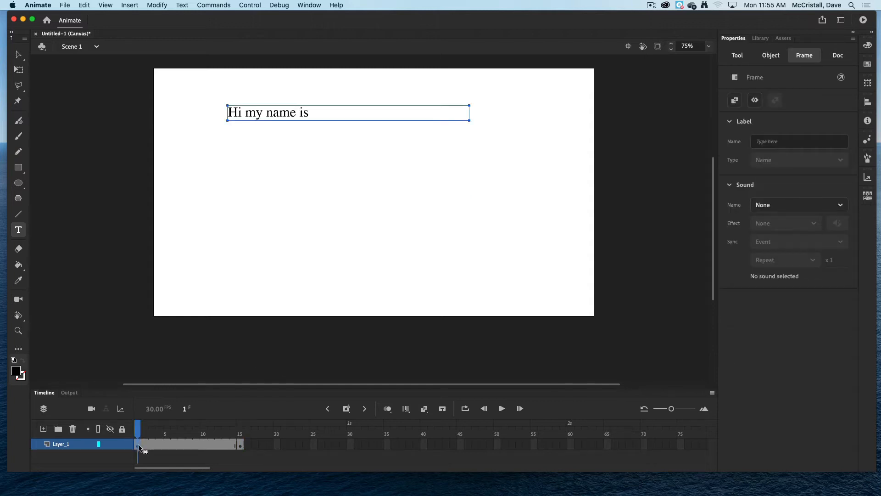
left_click(241, 445)
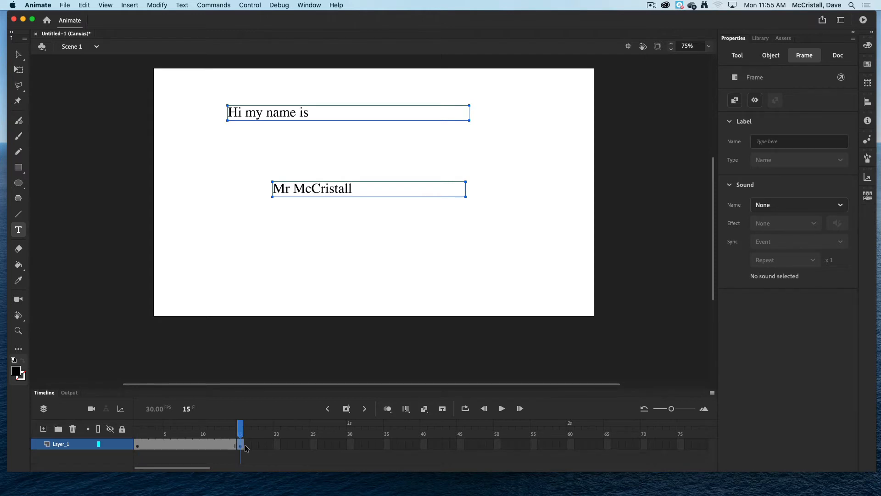
key("super+Return")
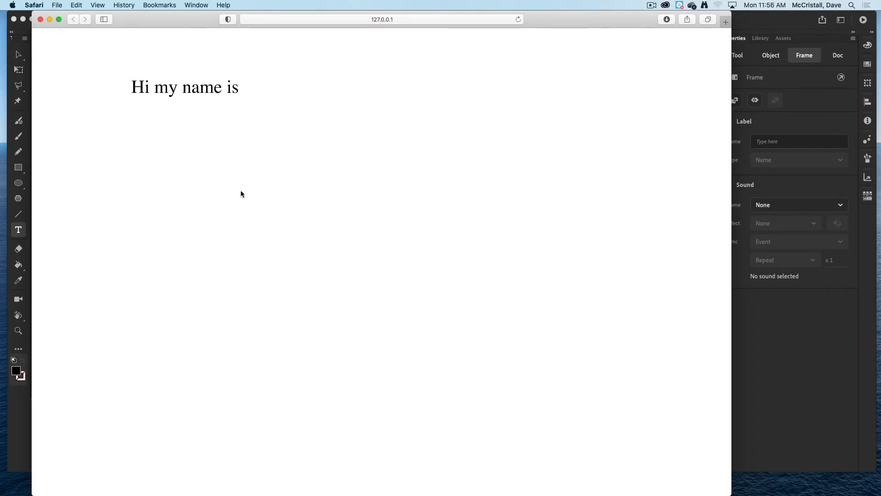
left_click(40, 19)
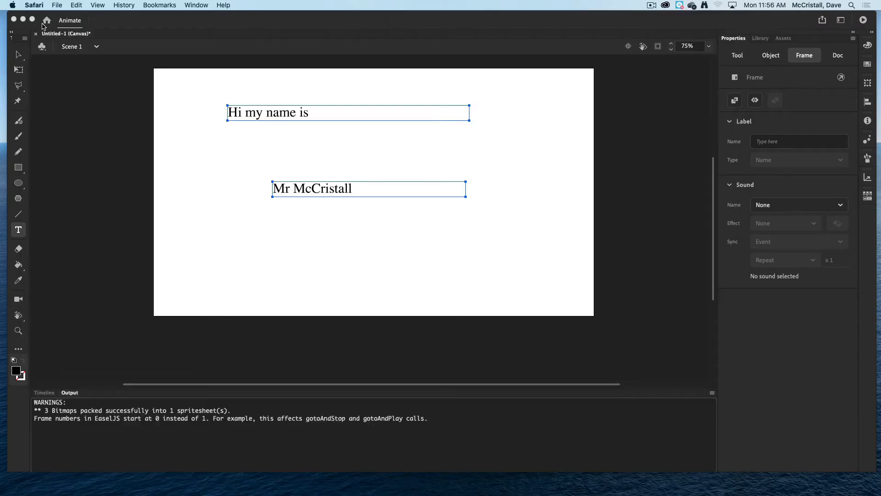
Extend Layer_1 to frame 40 by inserting frames.
left_click(45, 393)
left_click(46, 392)
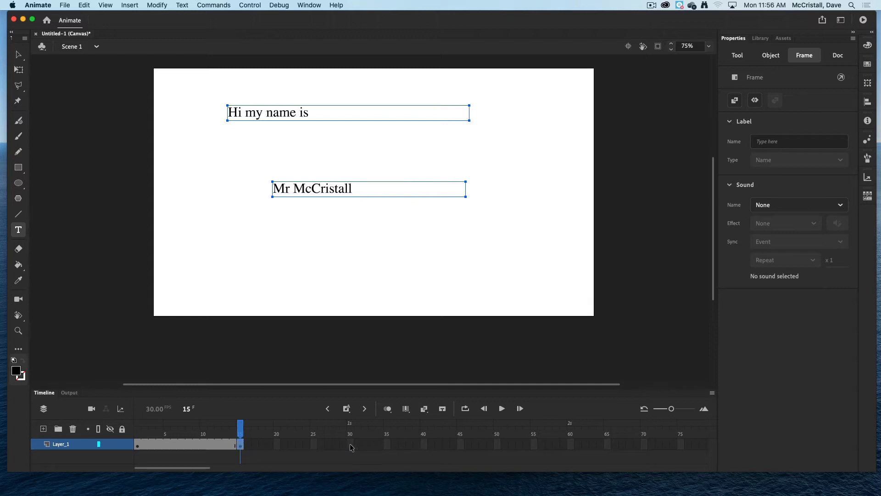
left_click(424, 444)
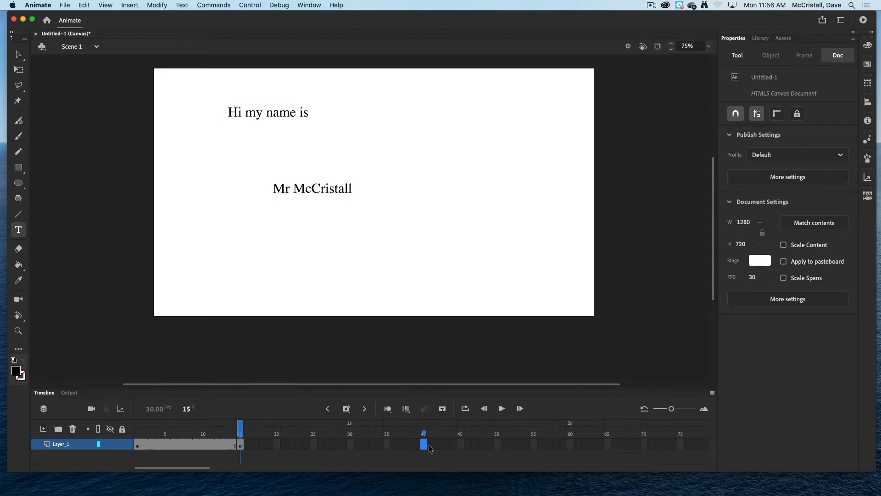
key("F5")
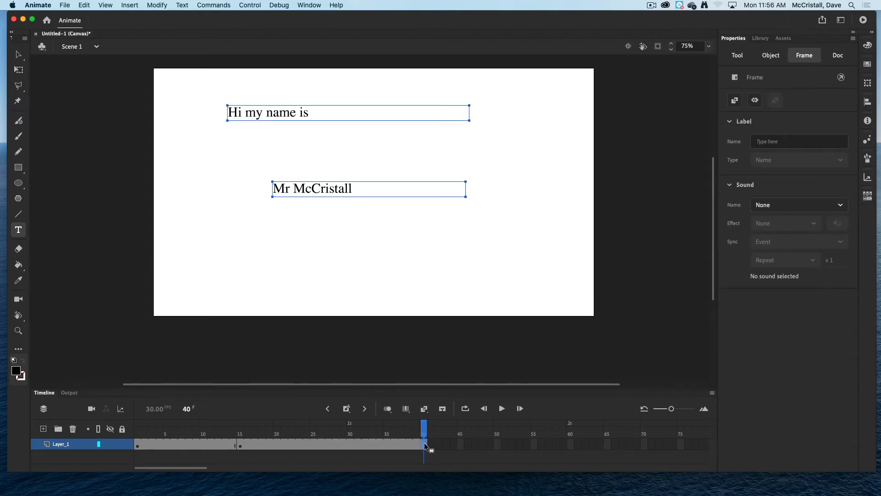
Test the movie in the browser again, close the preview, and collapse the Timeline panel.
left_click(241, 444)
key("super+Return")
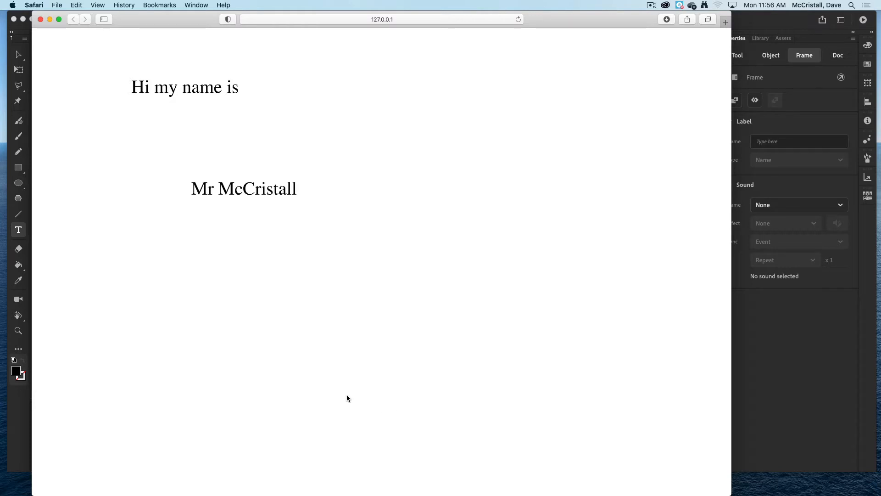
left_click(40, 19)
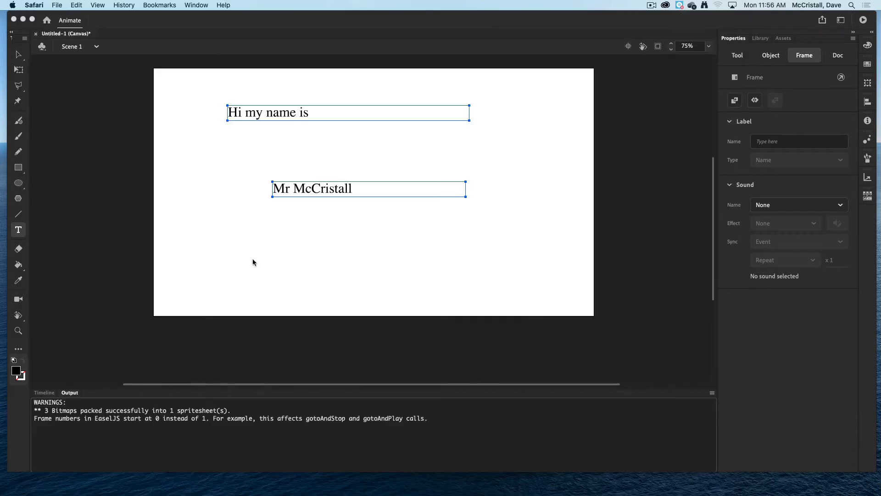
double_click(46, 394)
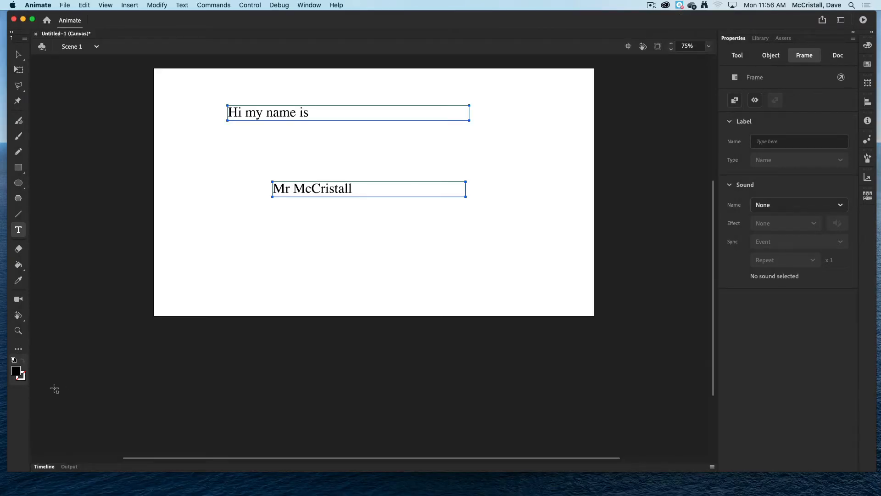
Extend Layer_1 to frame 64 by inserting frames.
left_click(43, 466)
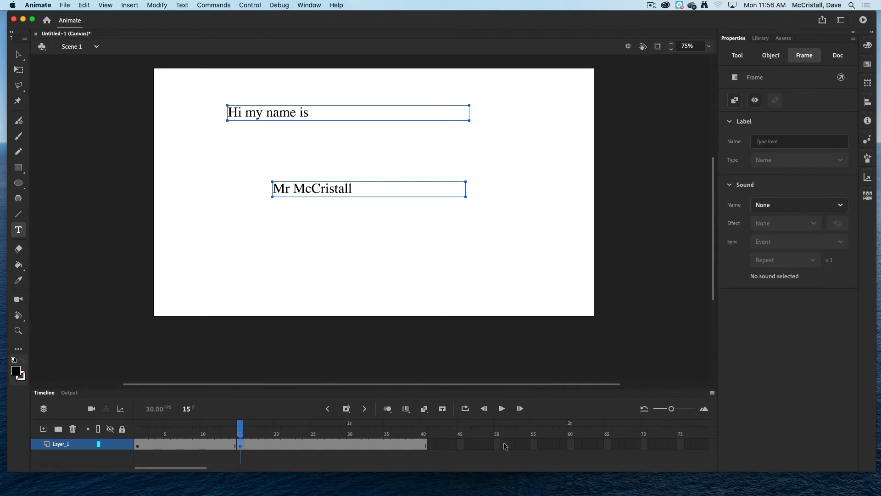
left_click(601, 444)
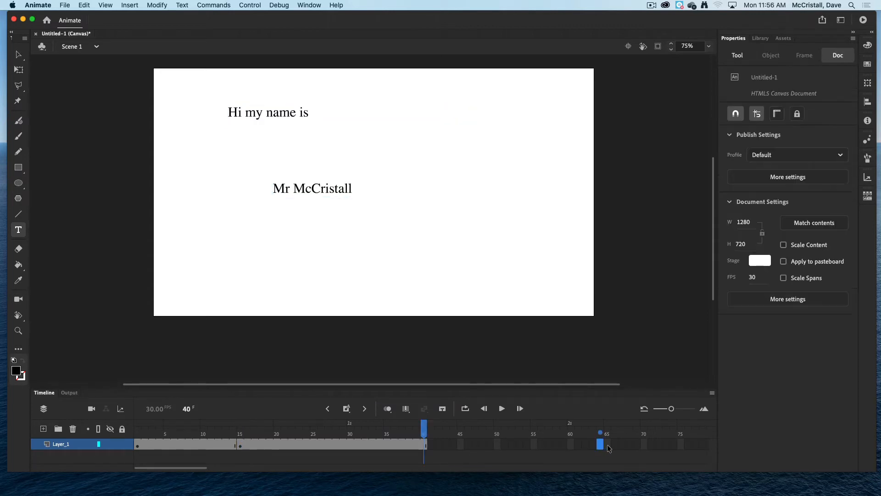
key("F5")
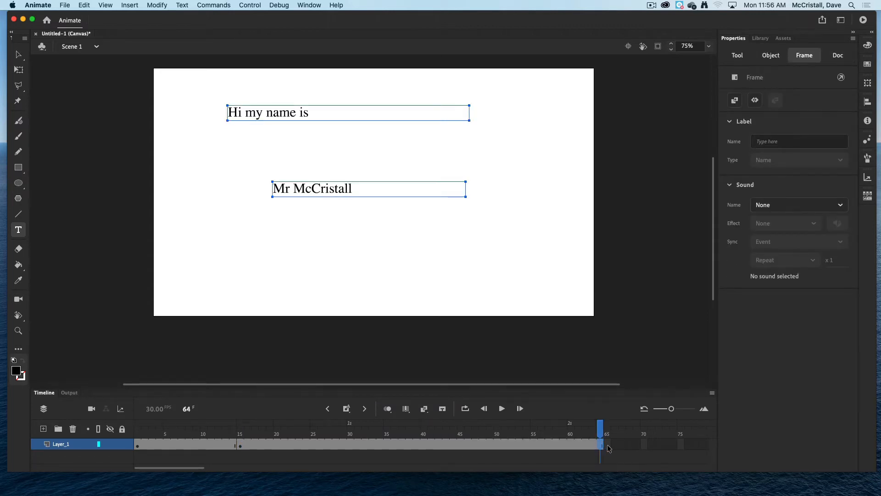
Test the movie in the browser and close the preview.
key("super+Return")
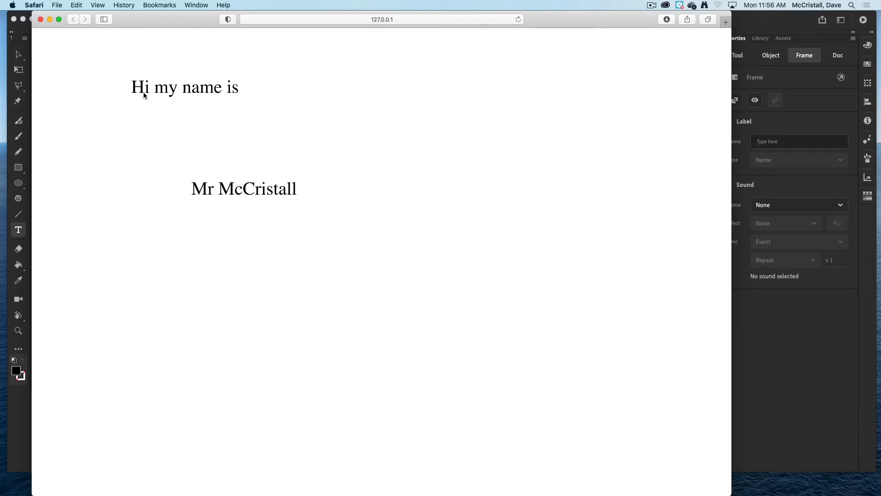
left_click(39, 20)
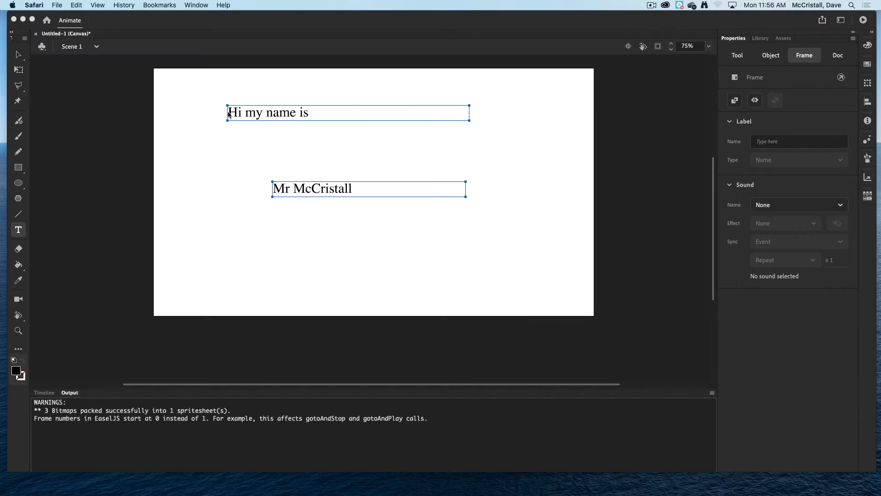
Color the word "Hi" in the greeting text red.
left_click(260, 146)
left_click(269, 114)
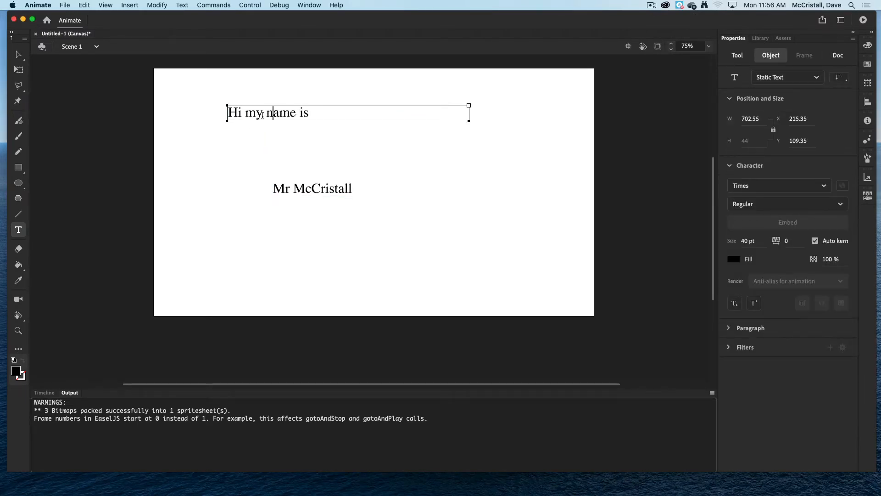
left_click_drag(241, 112, 207, 110)
left_click(732, 259)
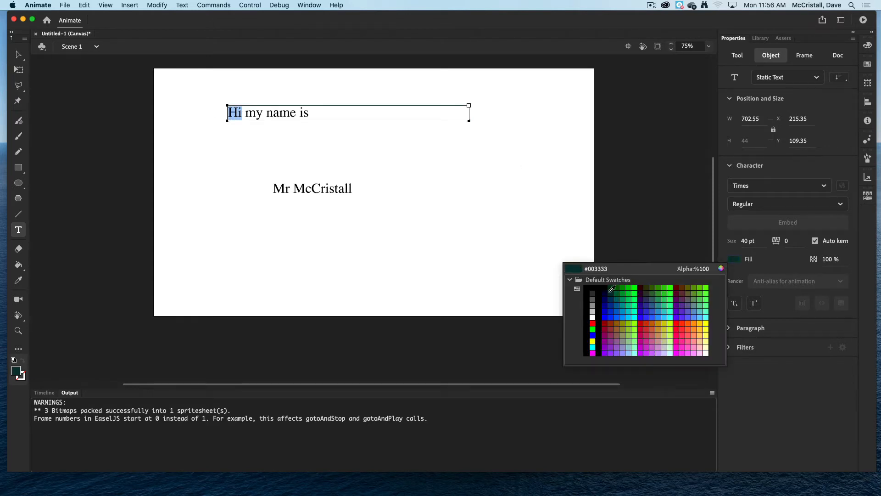
left_click(592, 323)
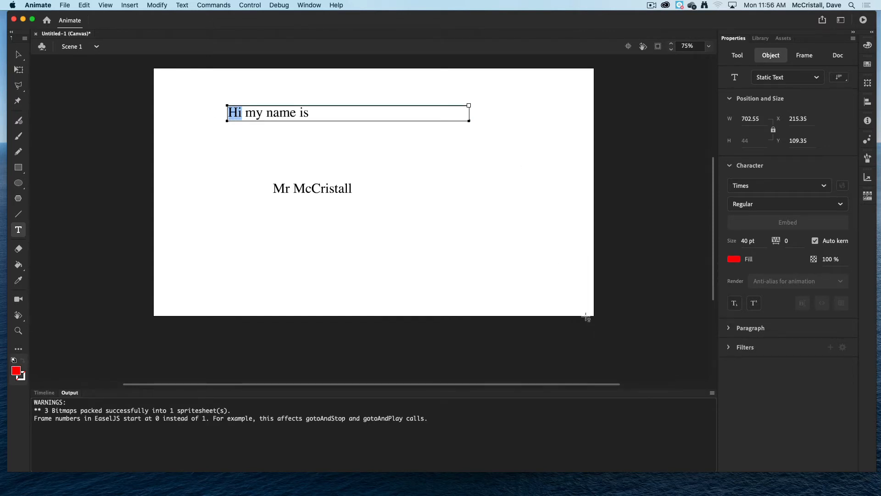
left_click(322, 159)
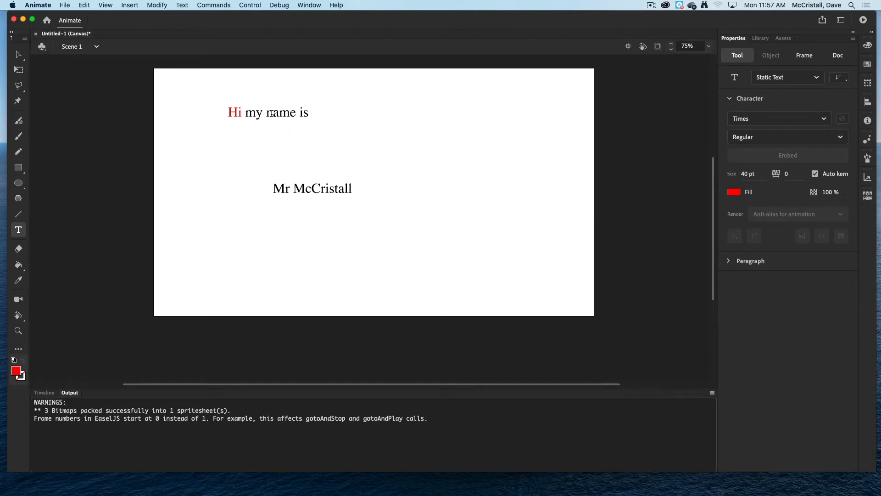
Color the word "my" in the greeting text dark green.
left_click(264, 113)
left_click_drag(263, 112, 247, 112)
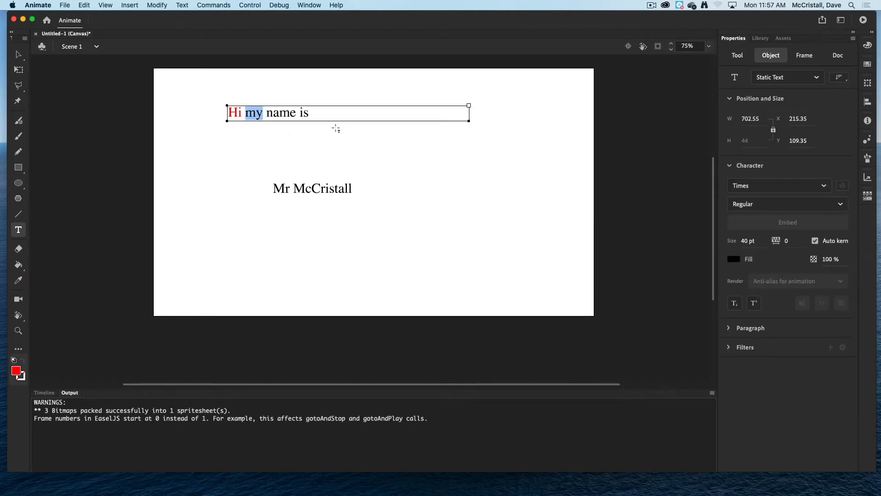
left_click(733, 259)
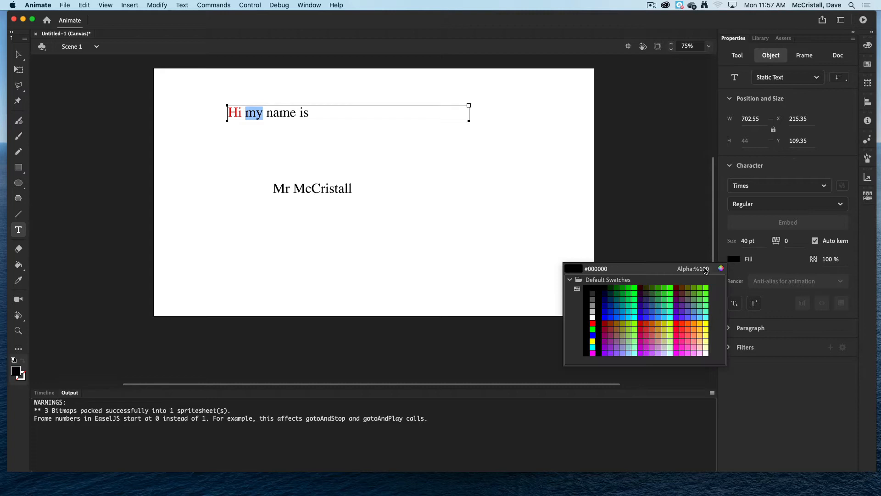
left_click(617, 288)
key("Escape")
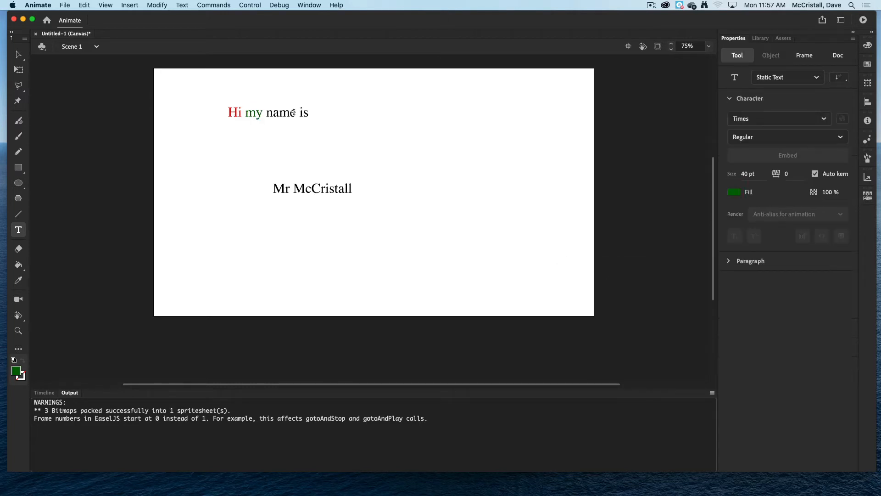
Color the word "name" in the greeting text blue.
left_click_drag(293, 112, 265, 113)
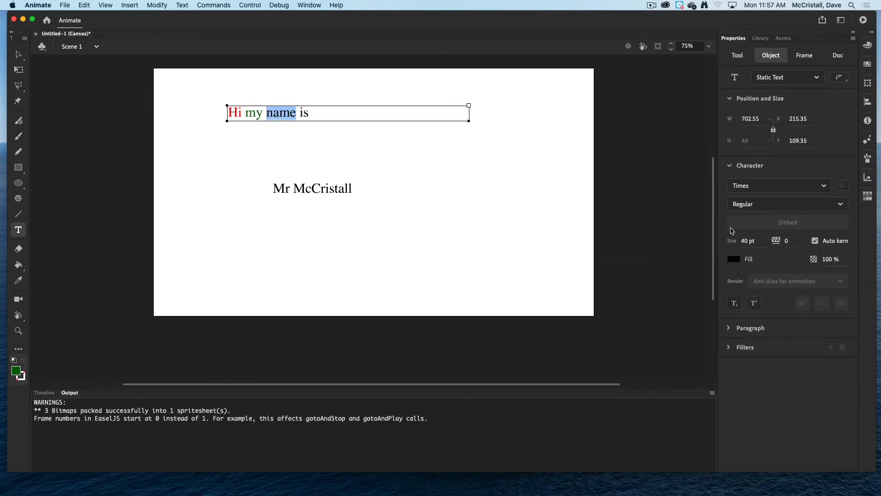
left_click(733, 259)
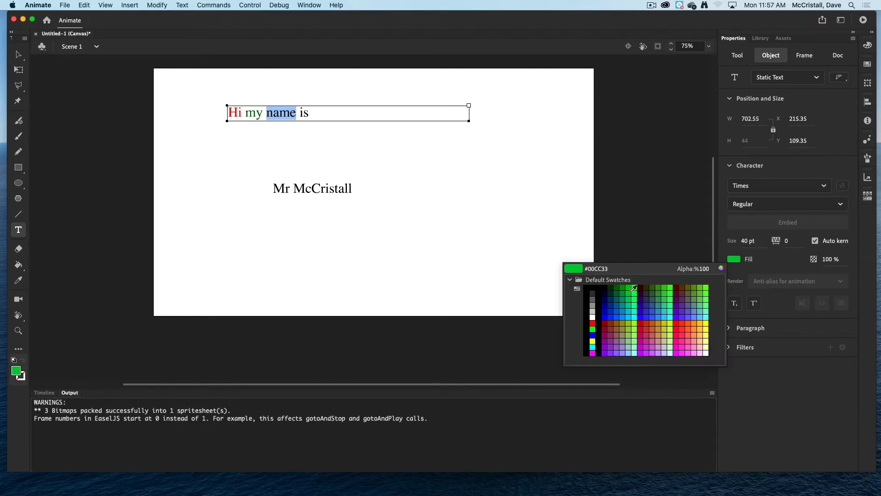
left_click(605, 316)
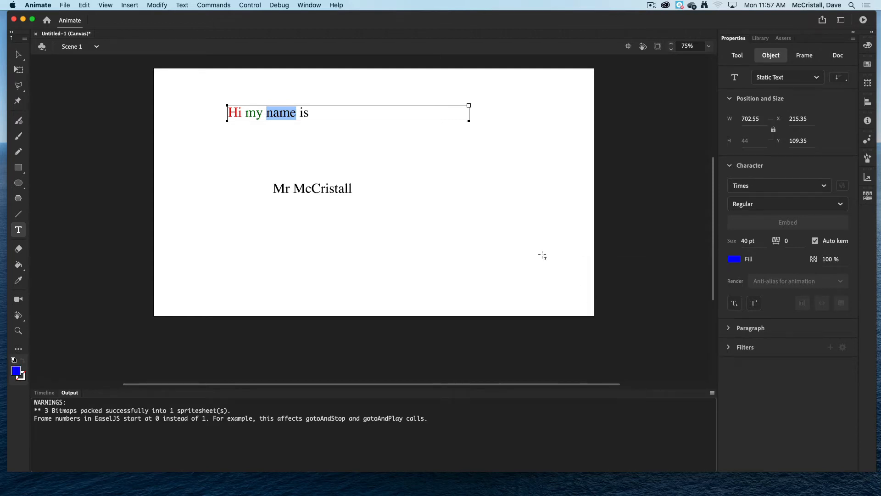
left_click(389, 151)
Color the word "is" in the greeting text red.
mouse_move(311, 113)
left_mouse_down()
mouse_move(292, 113)
mouse_move(301, 113)
left_mouse_up()
left_click(309, 114)
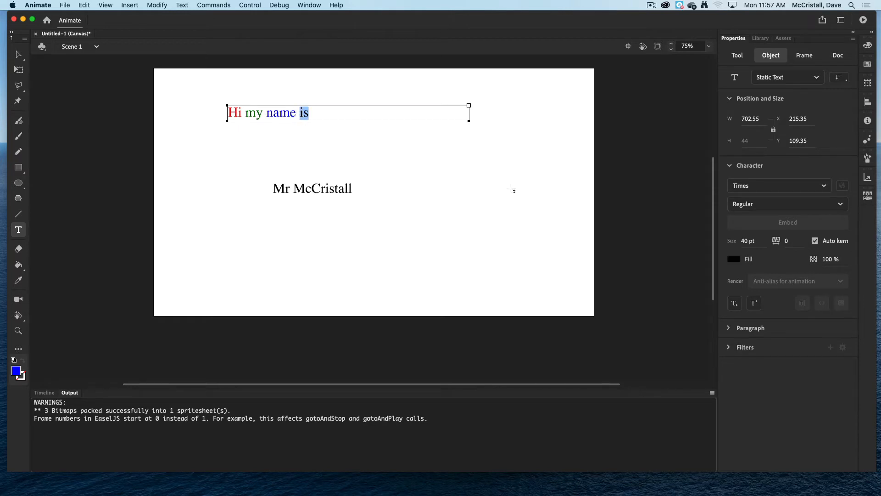
left_click(734, 259)
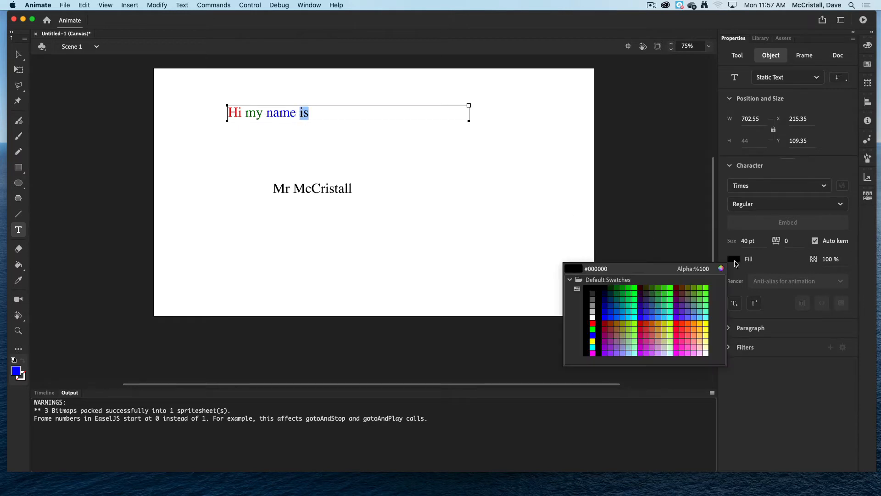
left_click(676, 323)
left_click(468, 193)
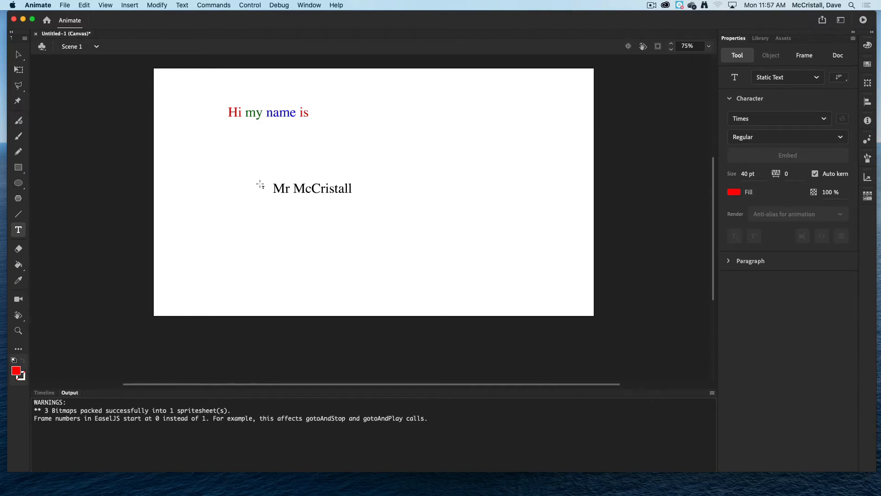
Break the name text apart twice, turning its letters into separate shapes.
left_click(285, 188)
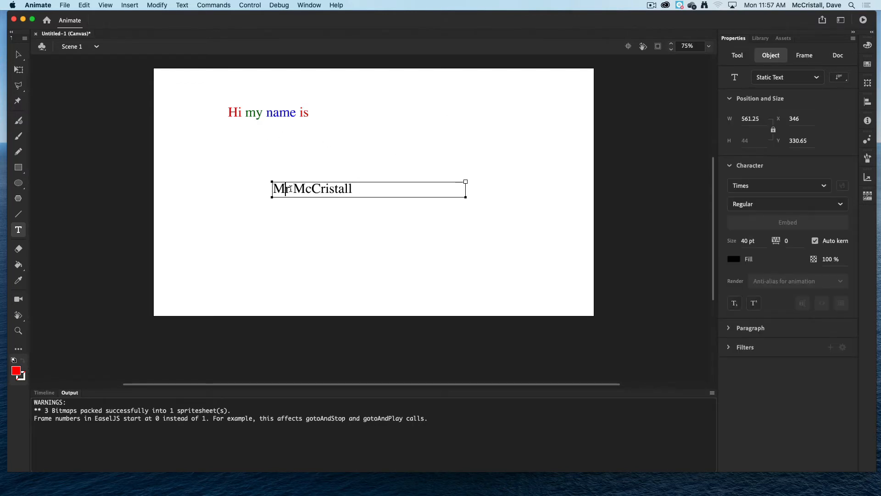
left_click_drag(364, 186, 270, 188)
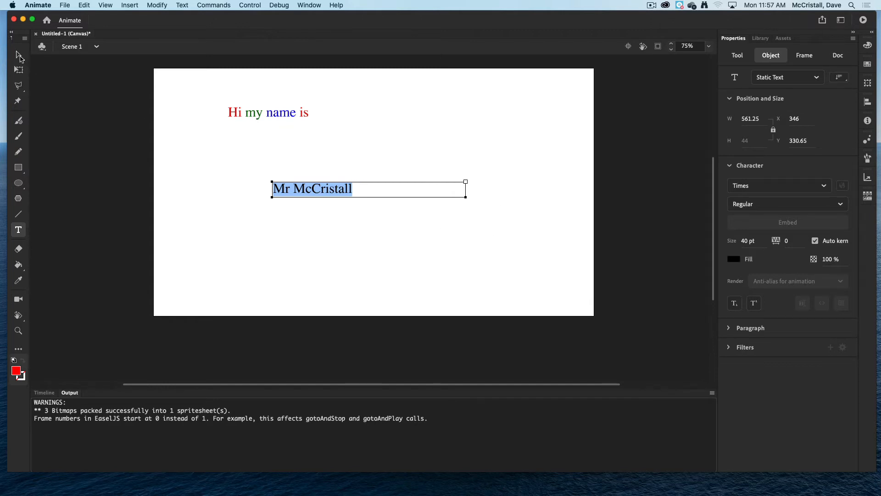
left_click(42, 393)
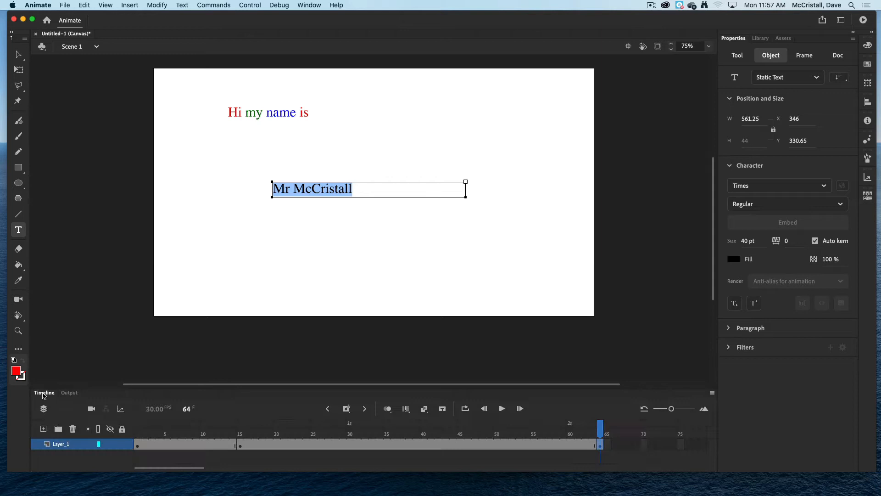
left_click(212, 225)
left_click(245, 113)
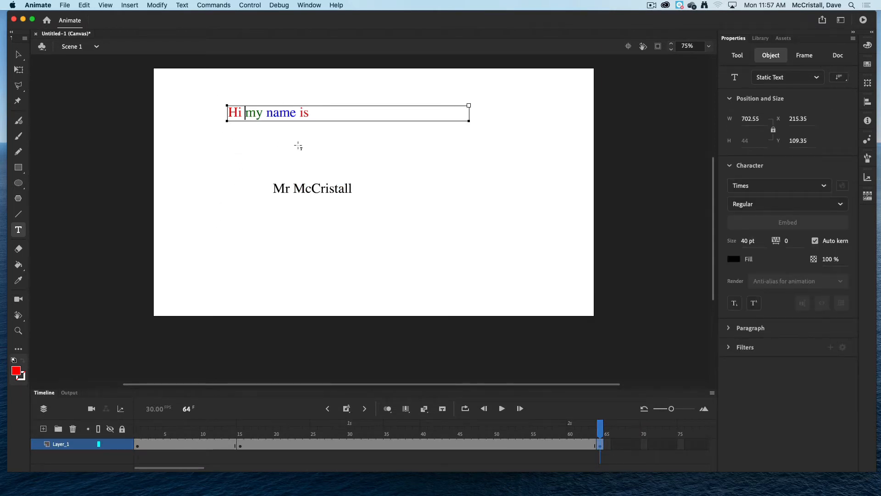
left_click(317, 189)
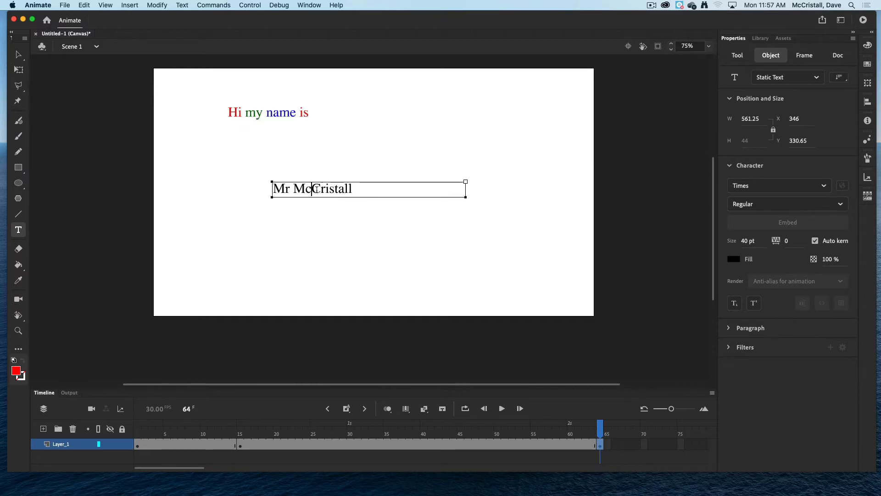
left_click(262, 109)
left_click(301, 188)
left_click_drag(353, 188, 269, 182)
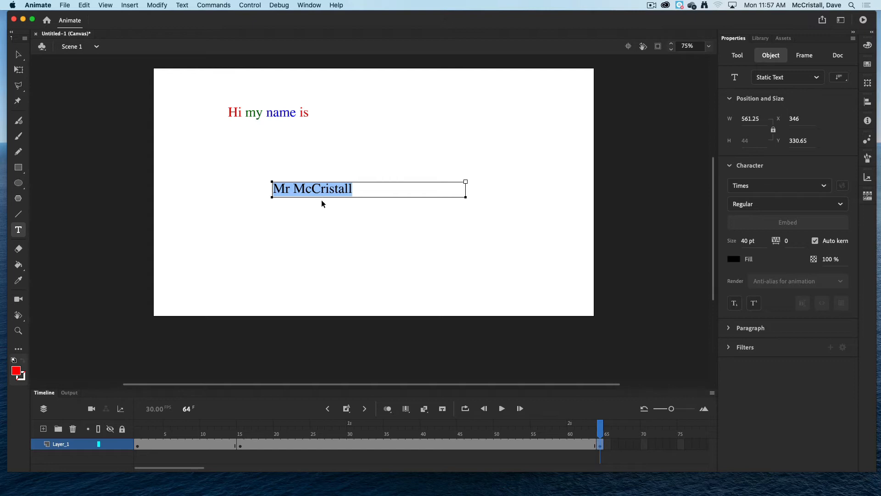
key("super+b")
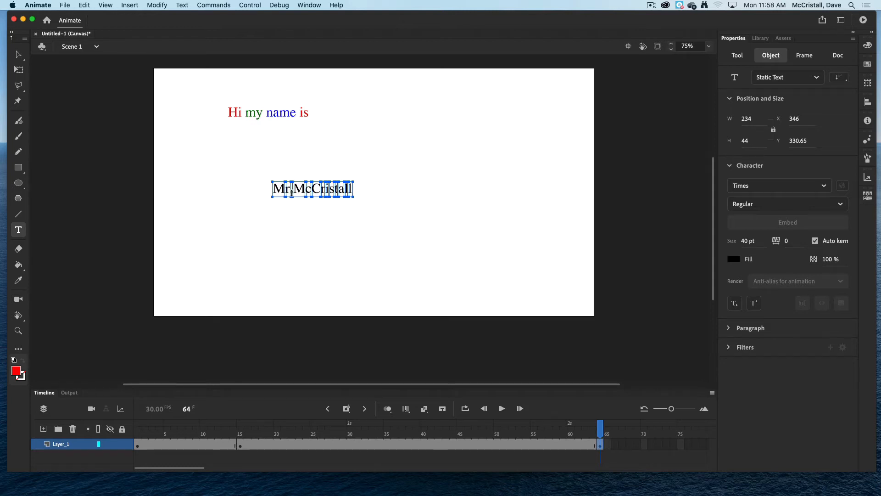
scroll(292, 193, "down", 2)
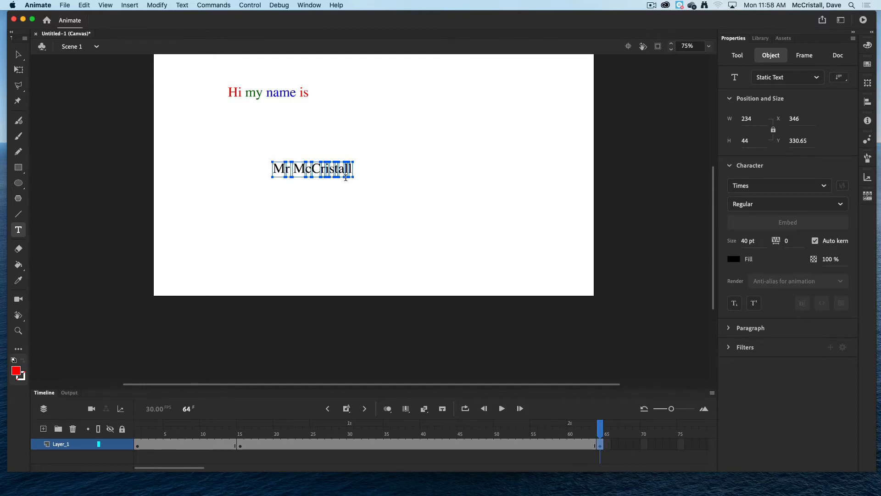
key("super+b")
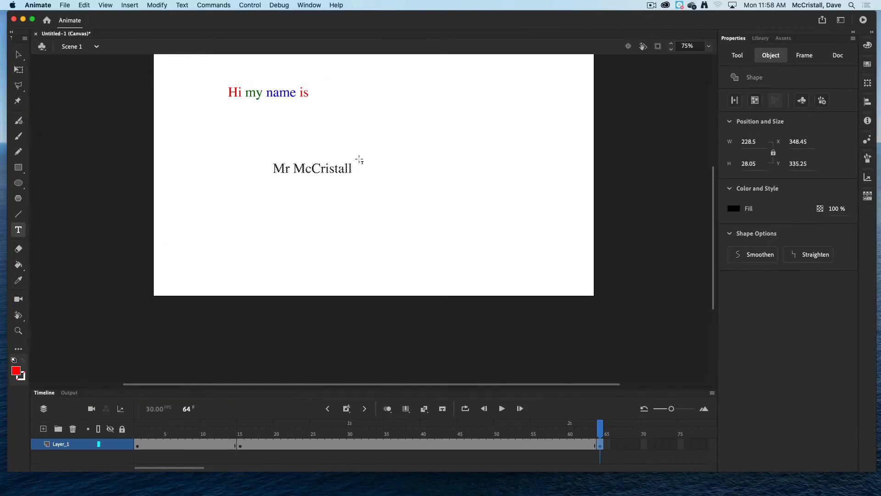
Select the "Mr" letter shapes with the Selection tool and fill them red.
scroll(360, 159, "up", 3)
left_click(19, 54)
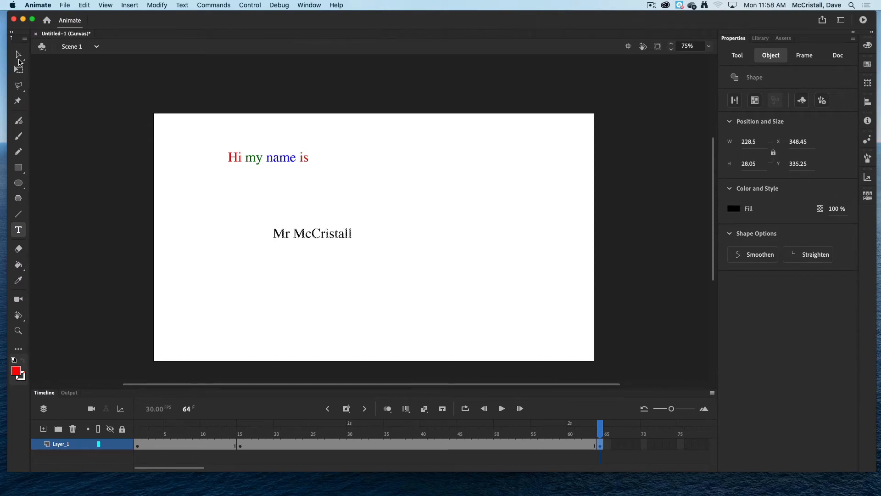
left_click(186, 217)
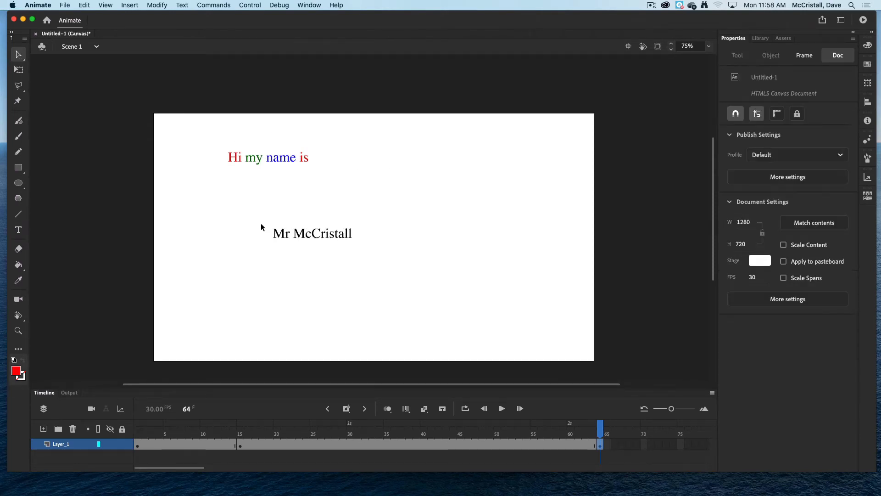
left_click_drag(261, 224, 291, 236)
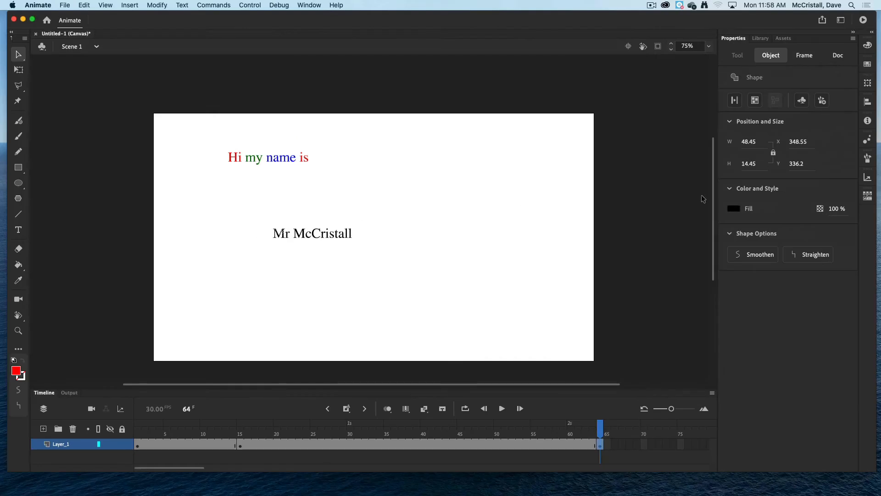
left_click(733, 208)
left_click(593, 275)
left_click(328, 262)
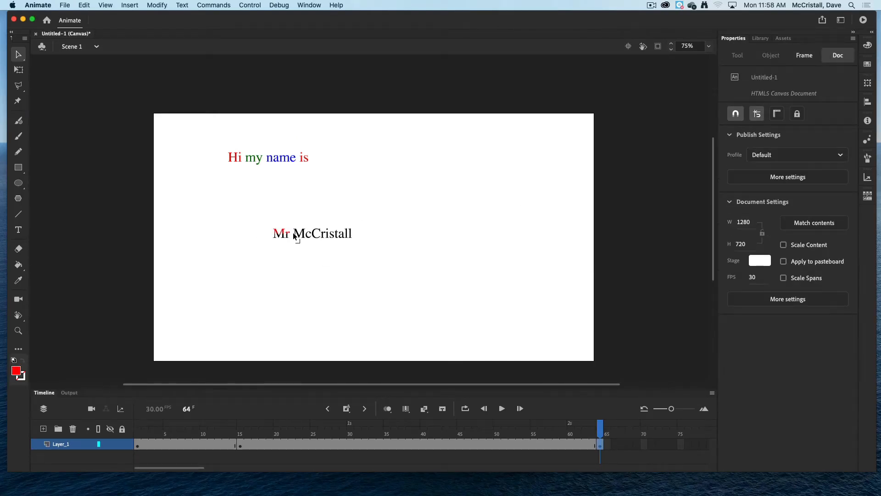
Select the "Mc" letter shapes and fill them bright green.
left_click_drag(292, 234, 320, 242)
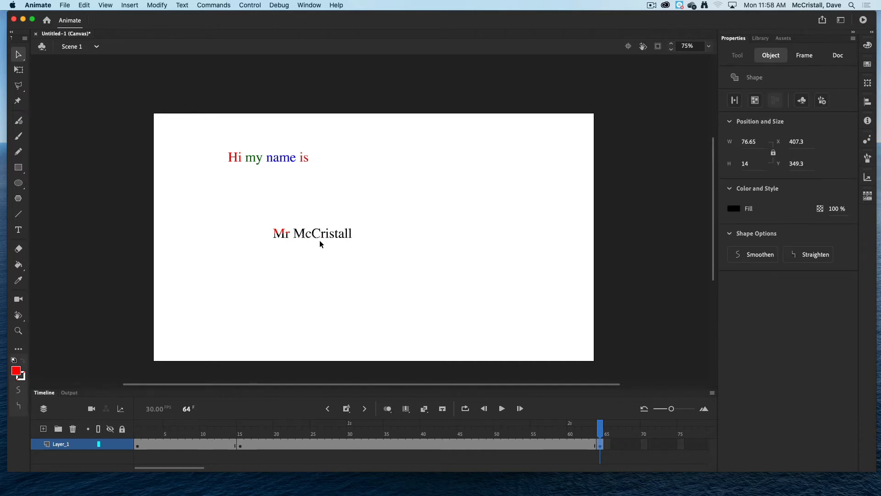
left_click(734, 208)
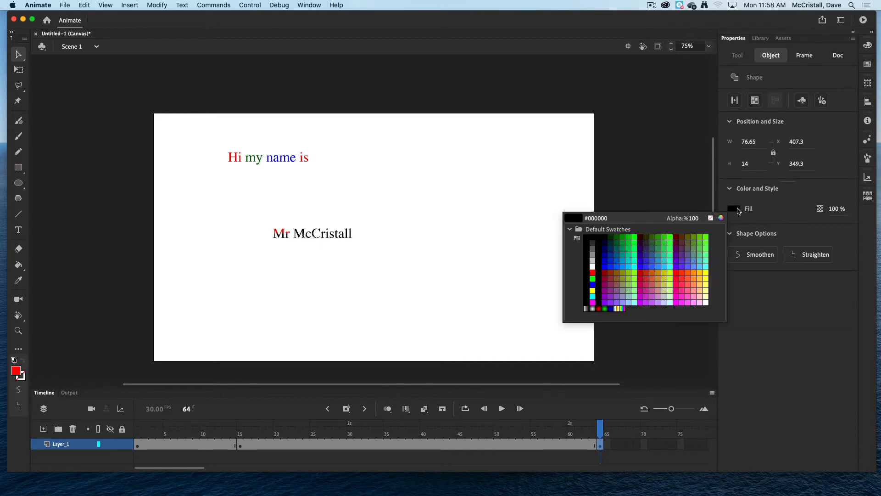
left_click(597, 274)
left_click(382, 250)
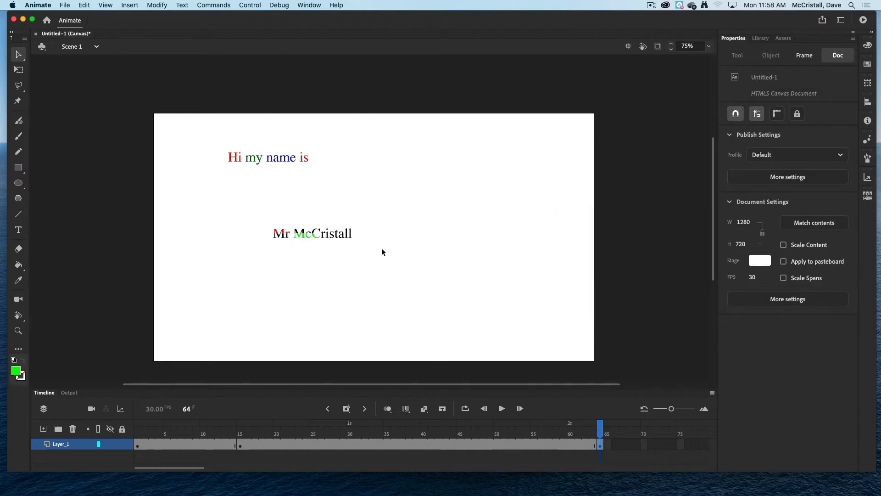
Examine the coloured letters of the name up close.
key("z")
left_click(325, 235)
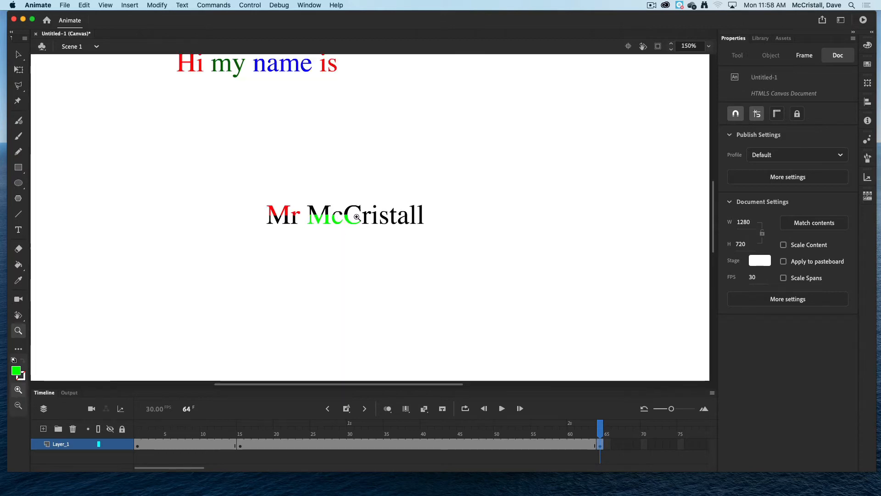
Select the "ris" letter shapes of the name and fill them dark purple #330099.
left_click(357, 217)
key("v")
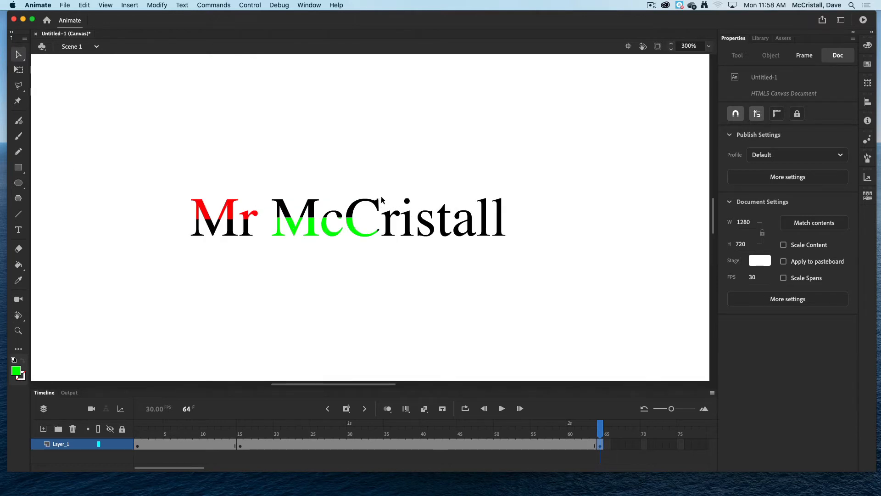
left_click_drag(379, 197, 436, 226)
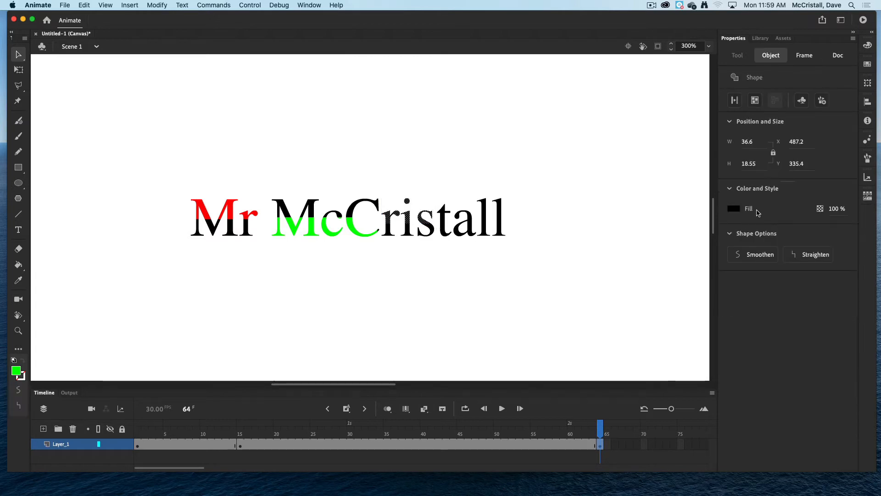
left_click(734, 208)
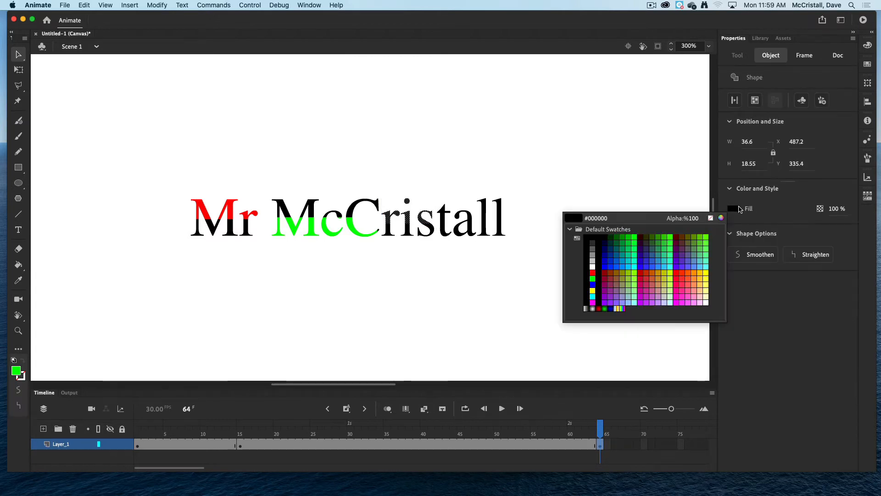
left_click(645, 252)
left_click(476, 274)
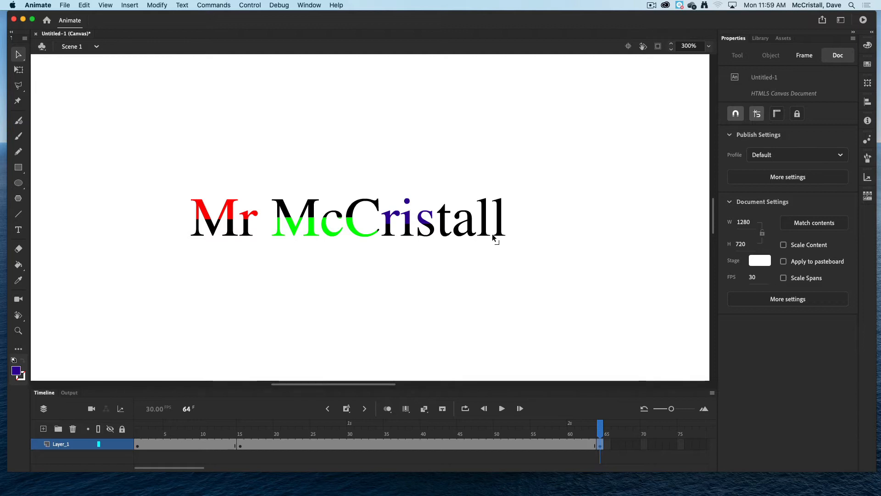
Preview the animation in the browser and close the preview window.
key("z")
left_click(353, 226, "alt")
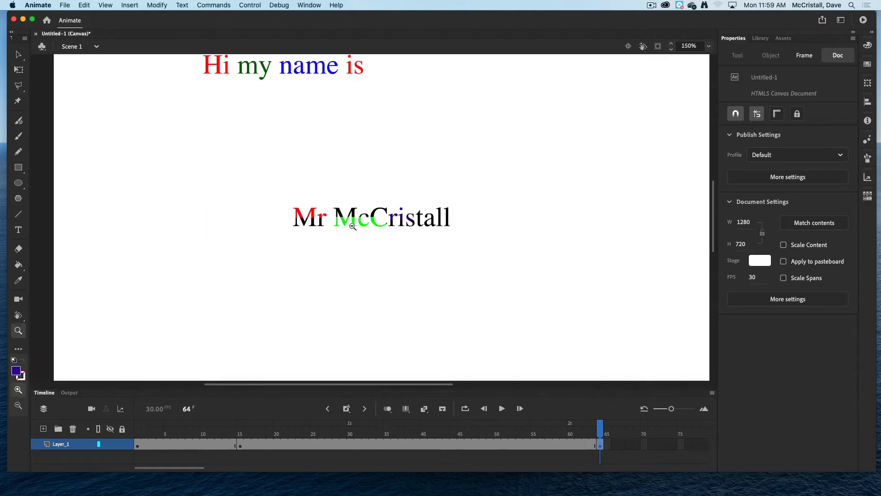
left_click(353, 227, "alt")
key("super+Return")
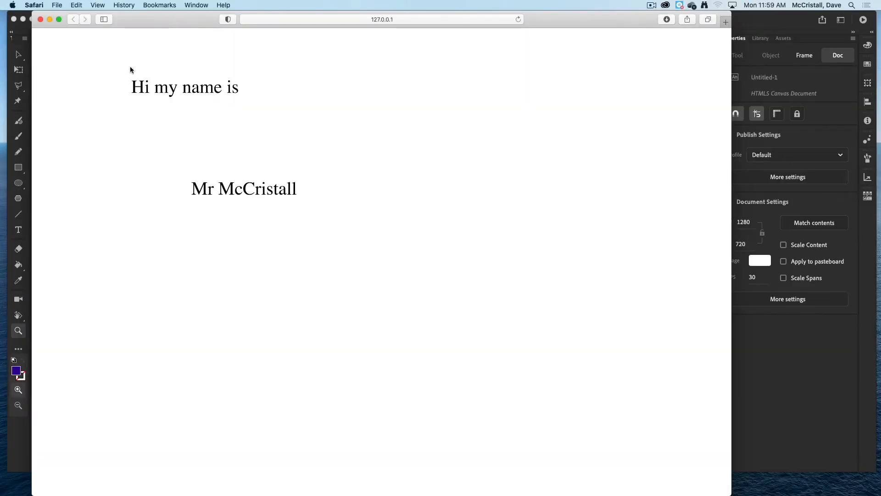
key("super+w")
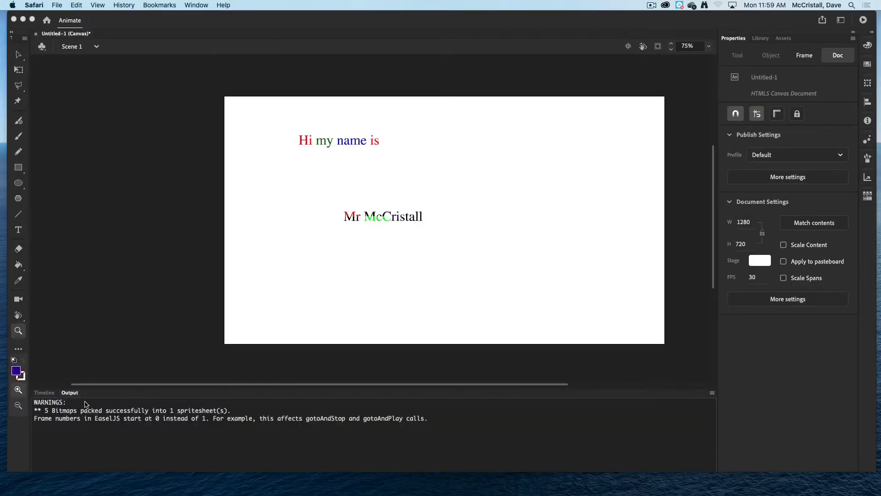
Step through the timeline's frames 1, 15, 46, 63 and 64 to compare what the stage shows.
left_click(46, 393)
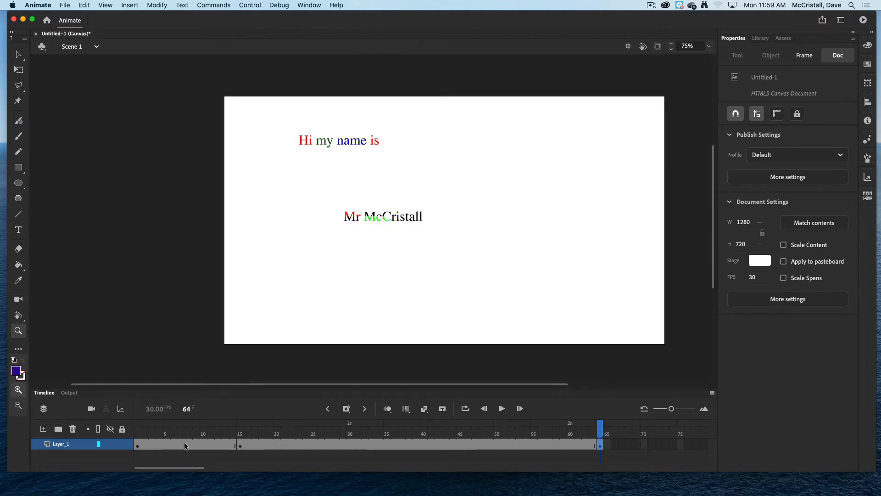
left_click(135, 444)
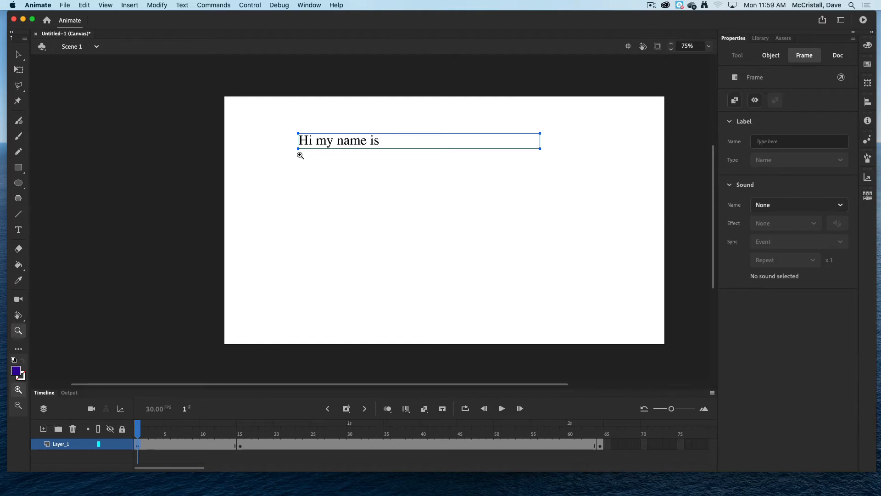
left_click(240, 448)
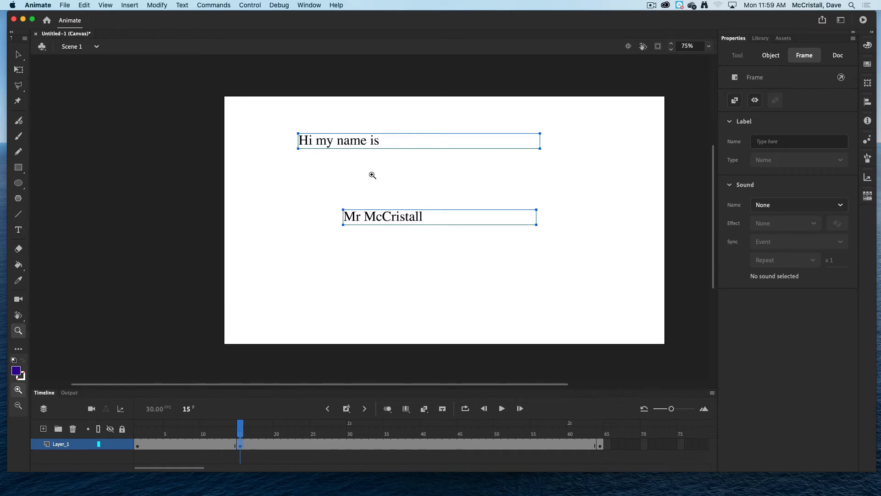
left_click(599, 444)
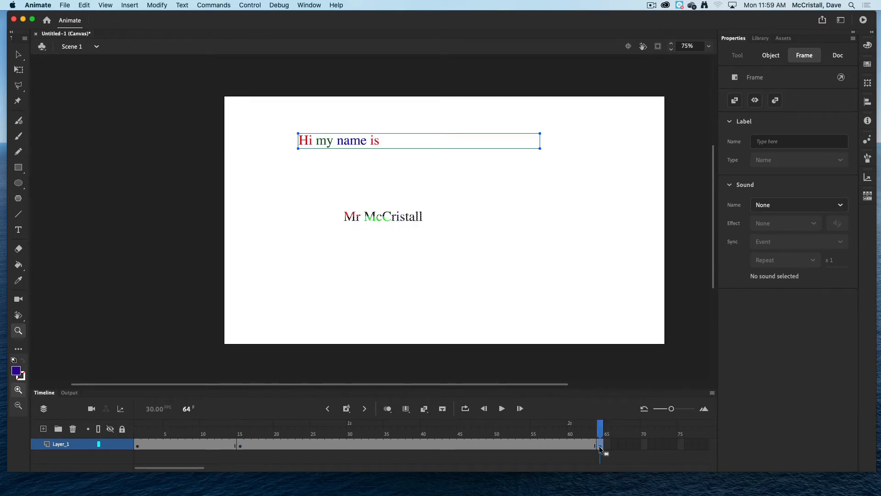
key("F6")
left_click(137, 444)
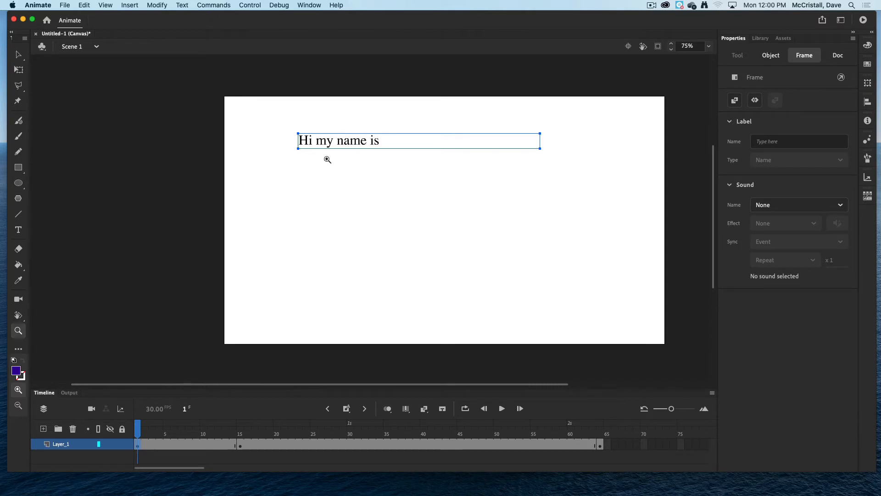
left_click(240, 446)
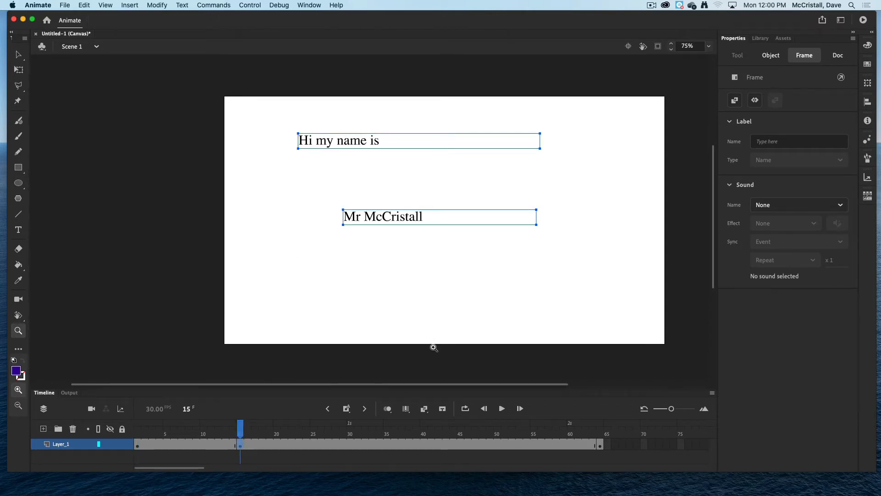
left_click(468, 443)
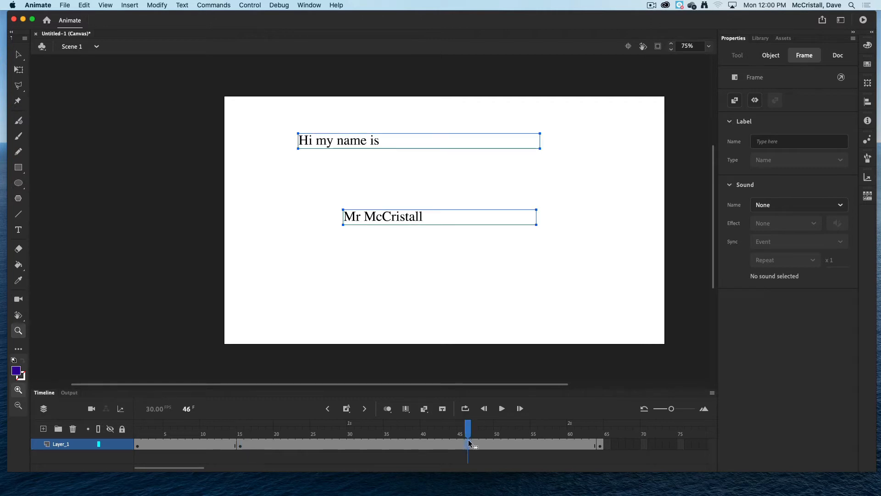
left_click(594, 445)
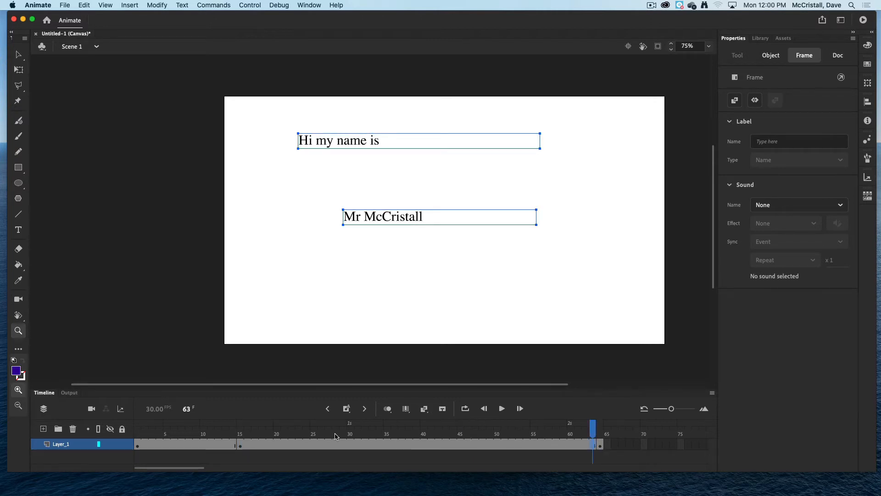
Select frames 1 through 63 on the layer and clear their keyframes.
left_click(139, 445)
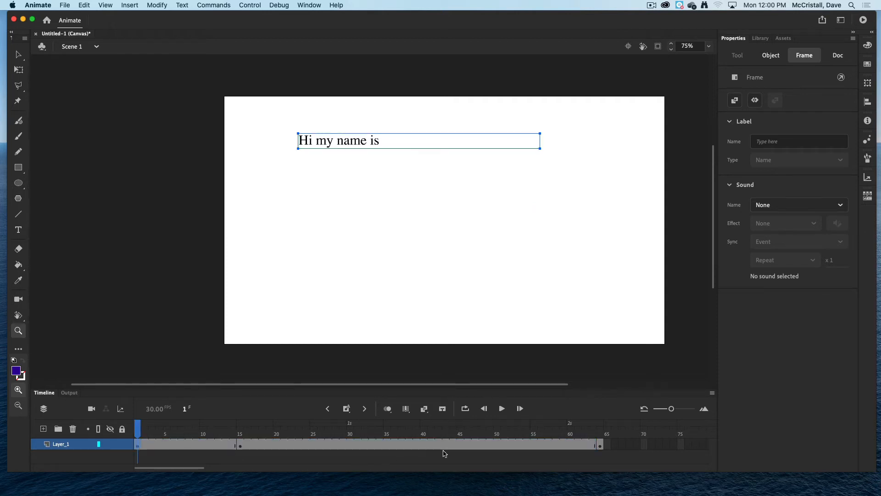
left_click(594, 443, "shift")
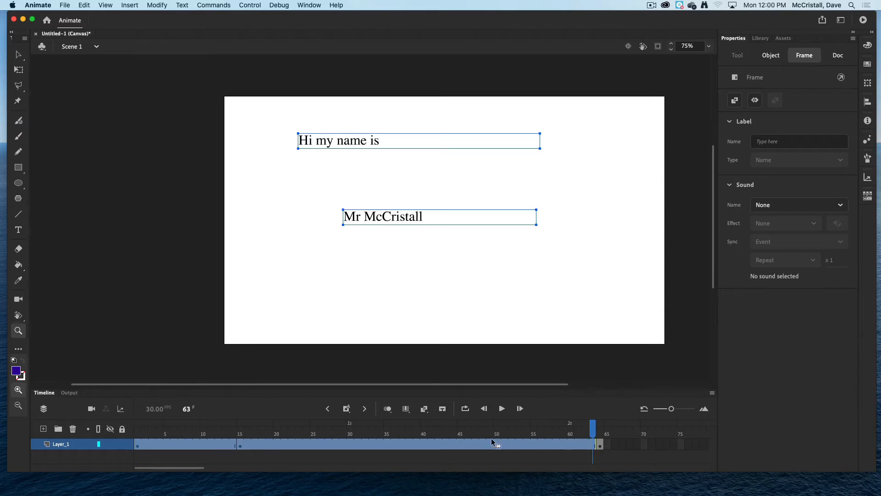
right_click(380, 443)
mouse_move(443, 277)
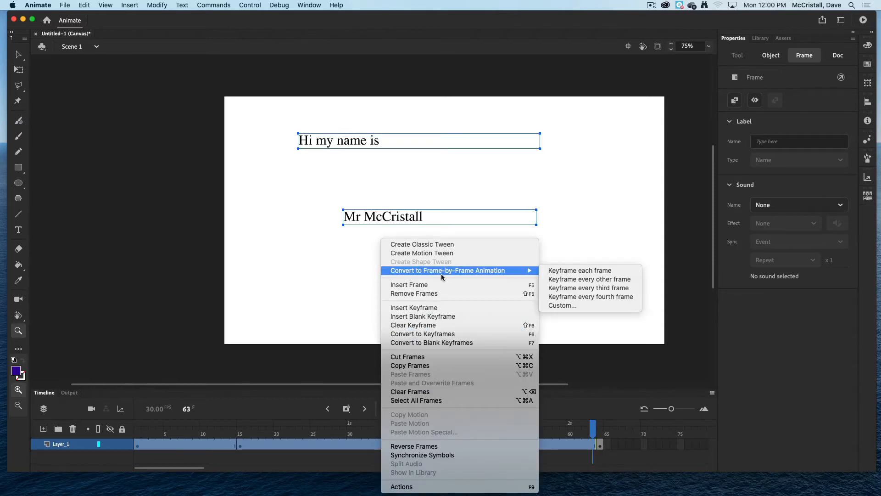
left_click(436, 325)
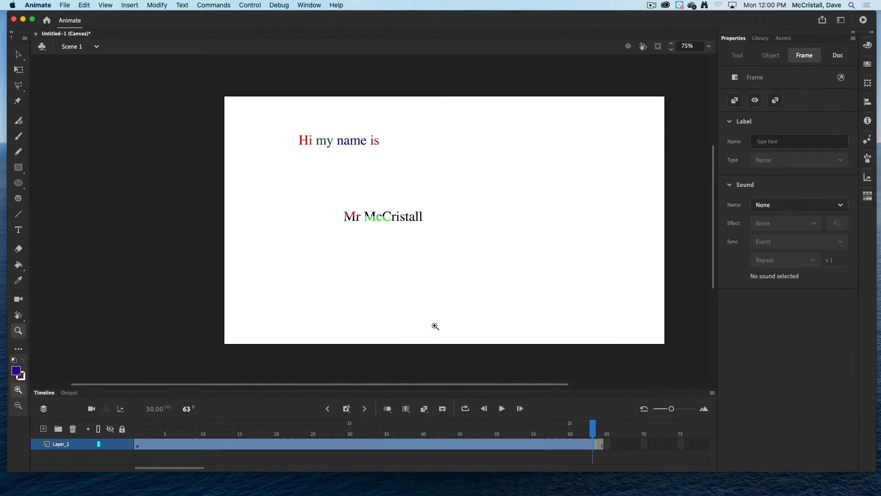
Preview the animation from frame 1 in the browser again and close the preview.
left_click(255, 459)
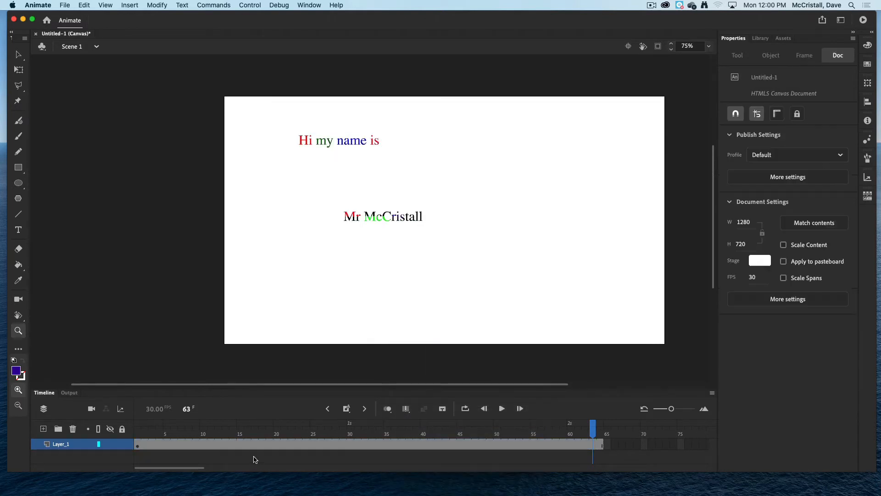
left_click(138, 445)
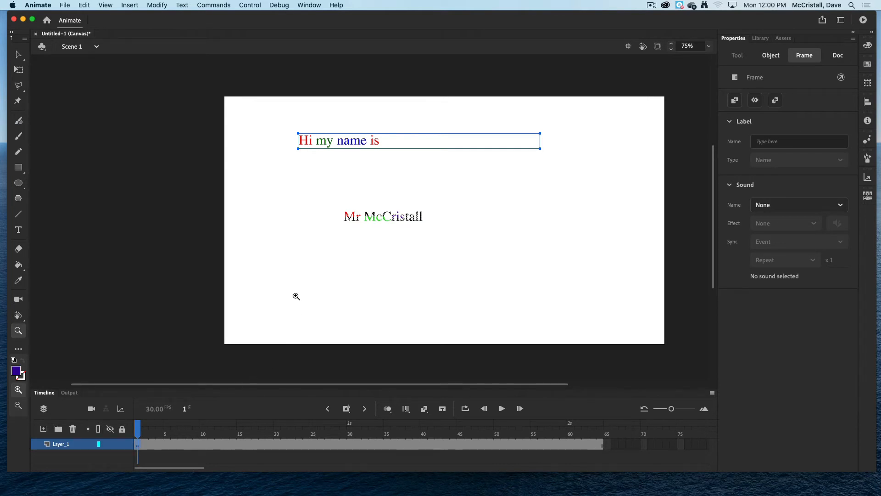
key("super+a")
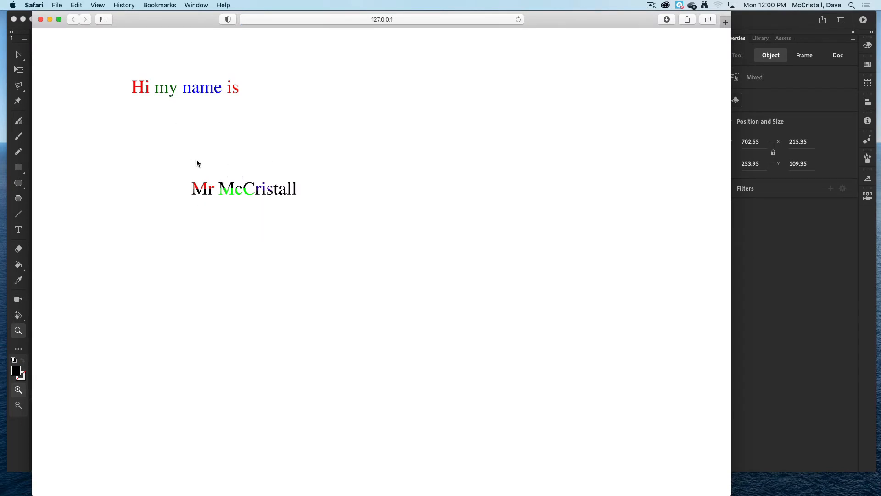
left_click(40, 20)
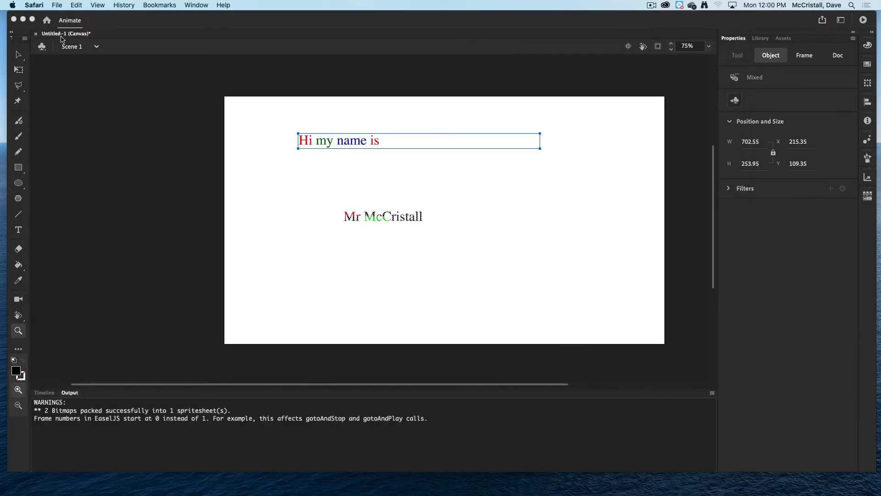
left_click(47, 398)
left_click(44, 392)
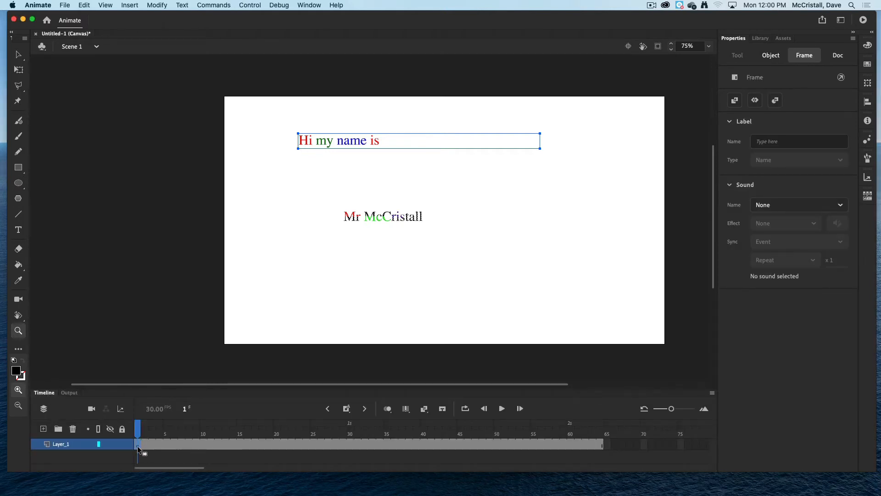
Select the coloured name shapes on frame 1 with the Selection tool and delete them.
left_click(18, 54)
left_click(323, 211)
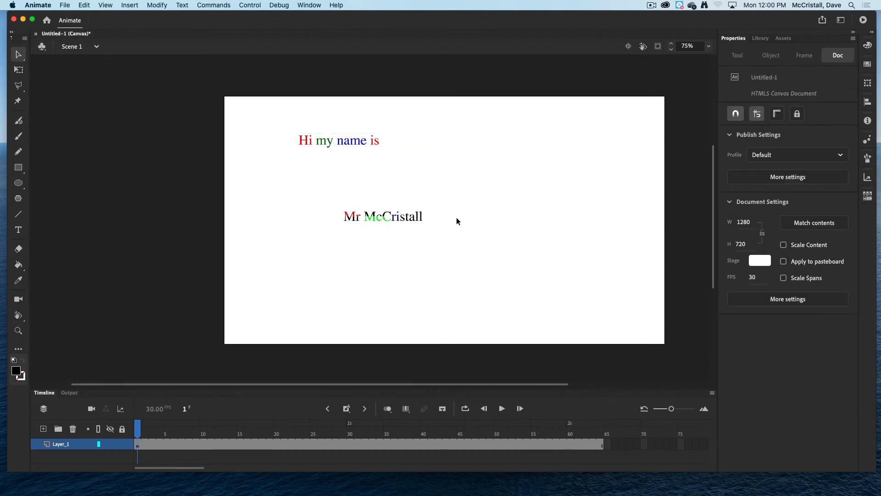
left_click_drag(325, 202, 439, 237)
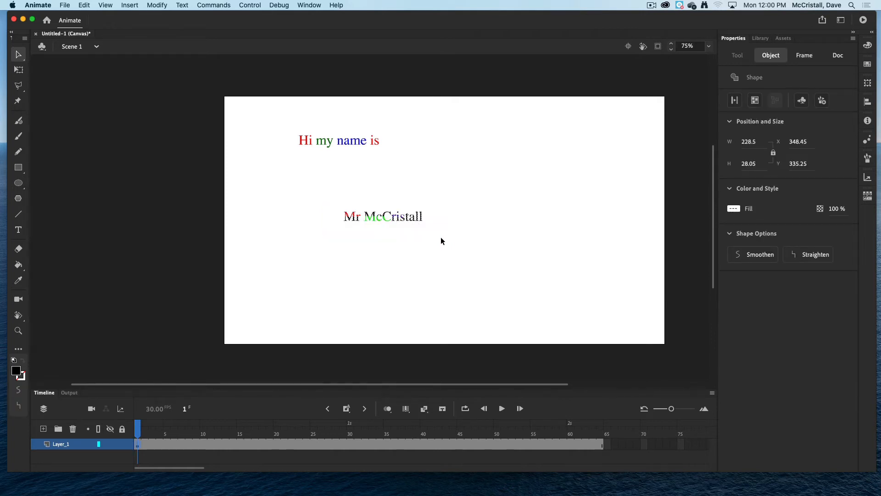
key("Delete")
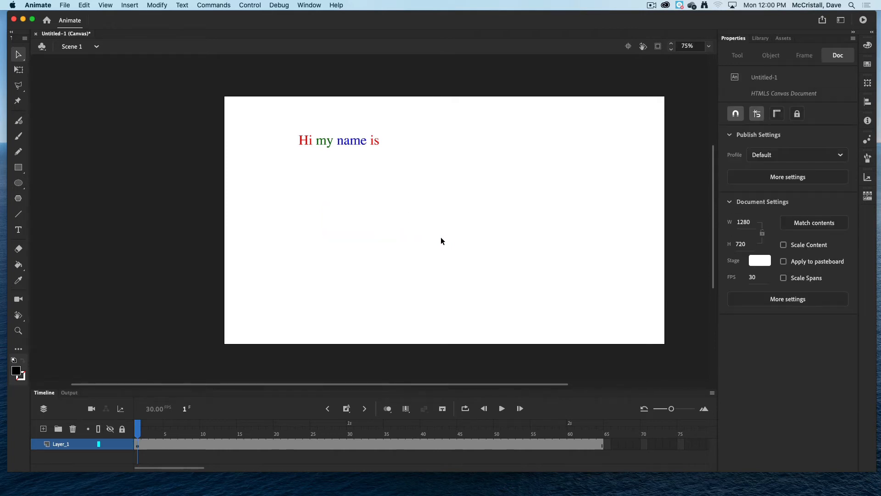
Insert a keyframe at frame 20 and paste the name shapes in place there.
left_click(278, 445)
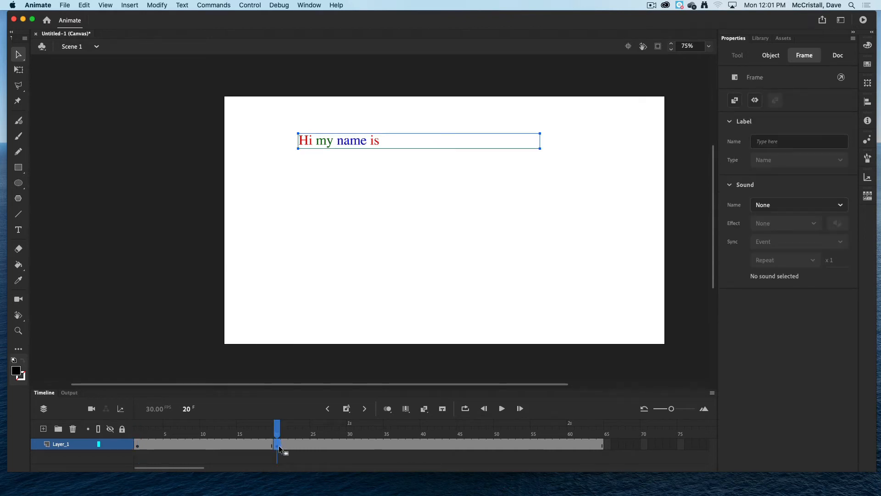
key("F6")
right_click(345, 236)
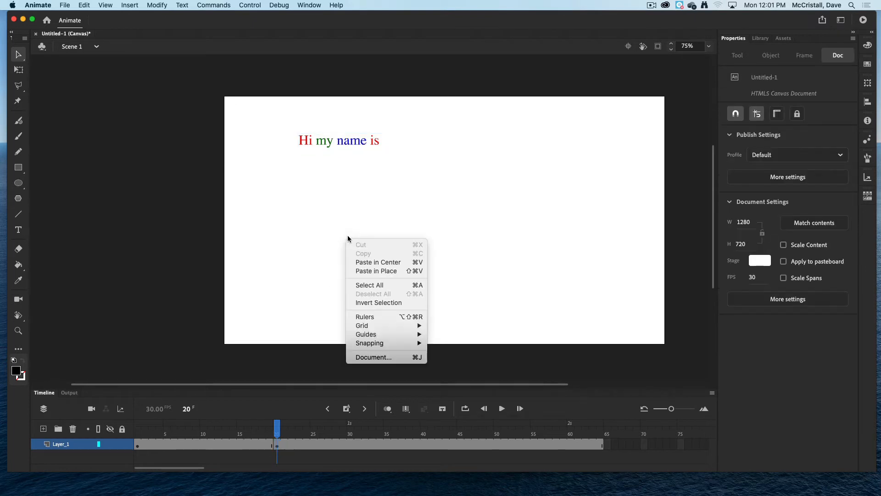
left_click(371, 270)
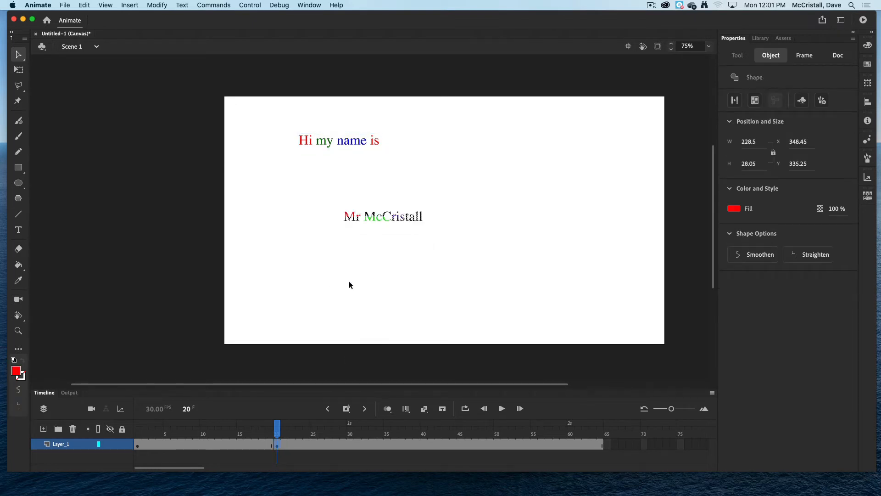
Preview the animation in the browser and close the preview window.
key("super+Return")
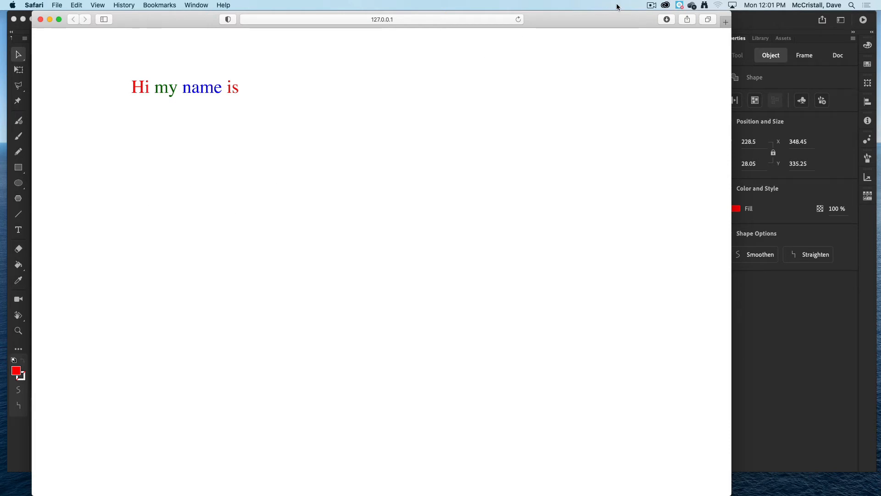
left_click(651, 5)
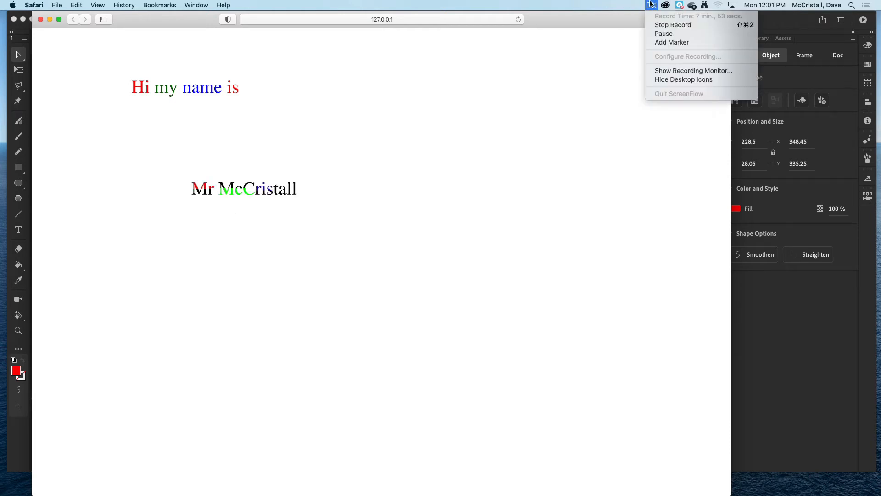
left_click(662, 35)
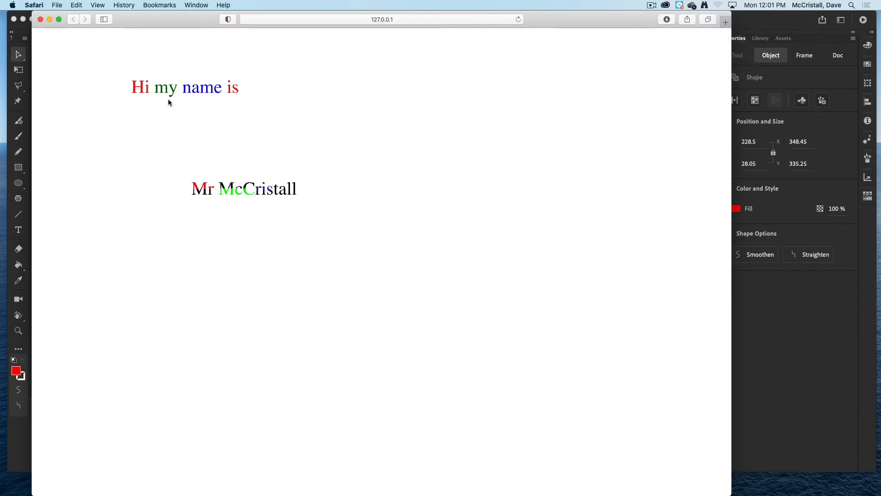
left_click(41, 20)
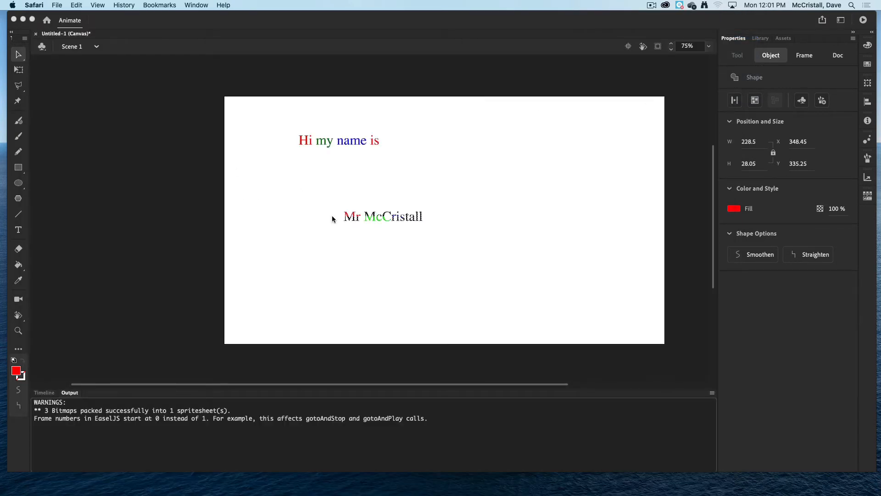
left_click(47, 393)
double_click(47, 393)
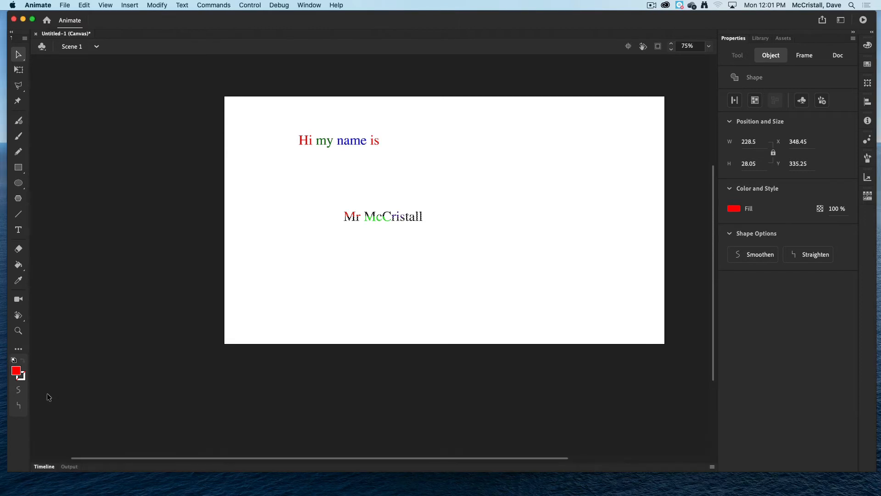
Open the timeline, go to frame 1 and break apart the "Hi my name is" text into shapes.
left_click(44, 467)
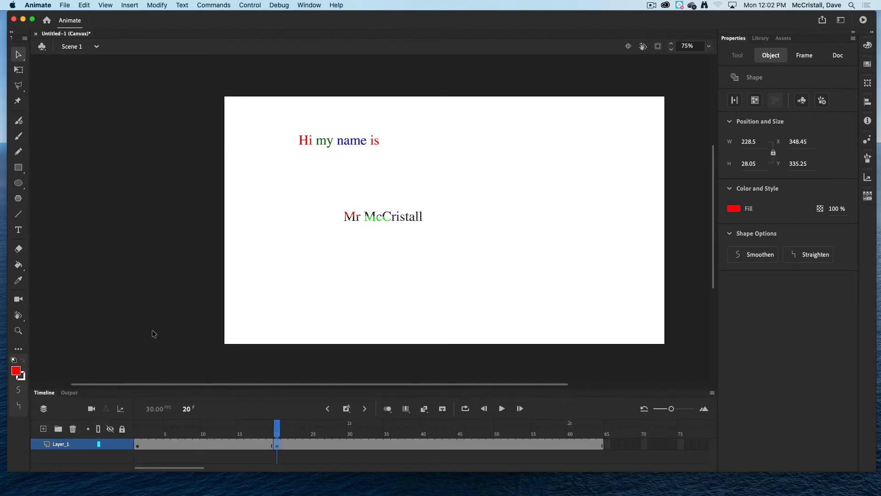
left_click(137, 444)
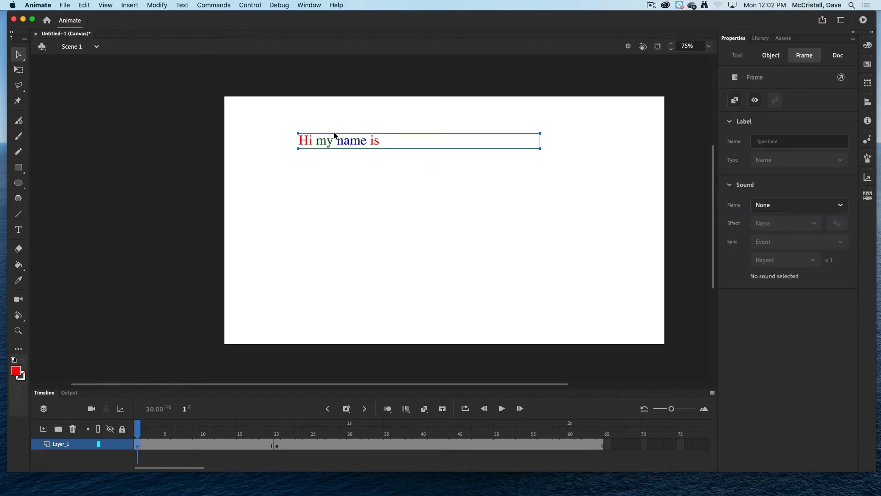
left_click(278, 444)
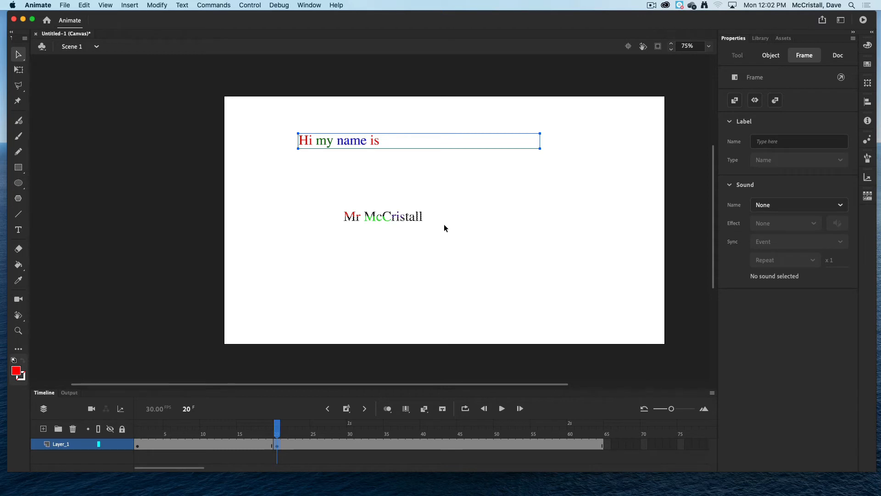
left_click(138, 445)
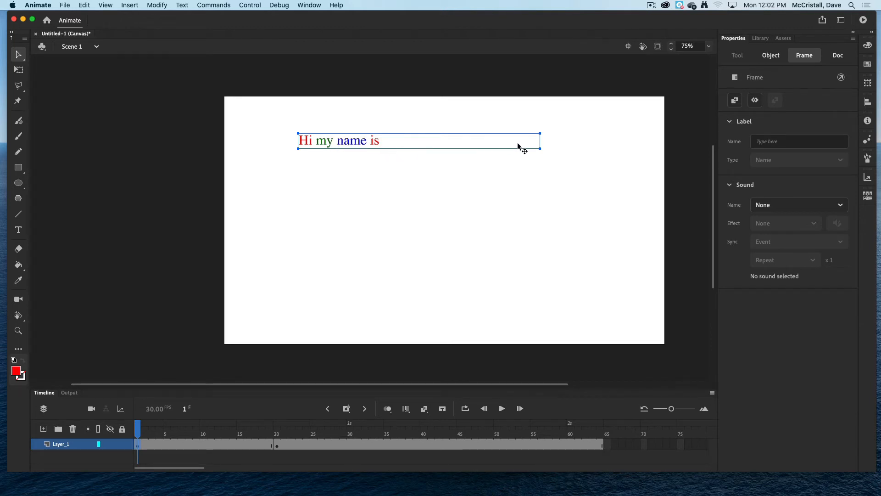
scroll(488, 153, "down", 5)
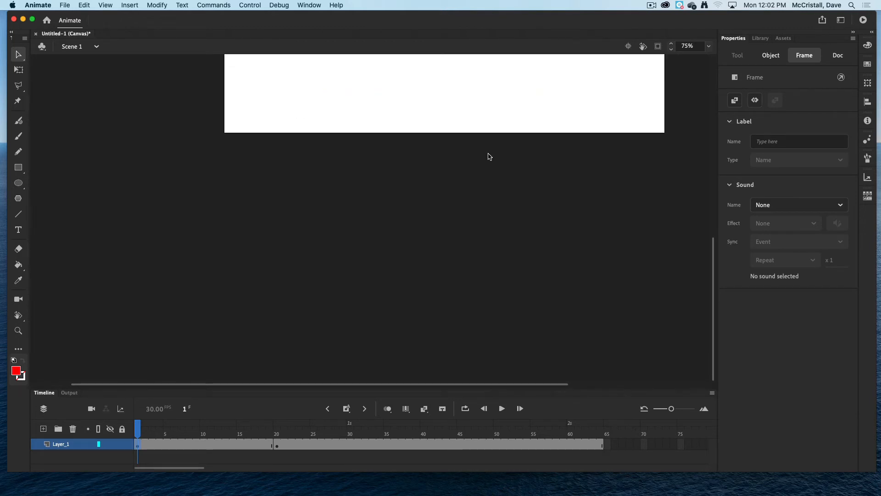
scroll(489, 157, "up", 8)
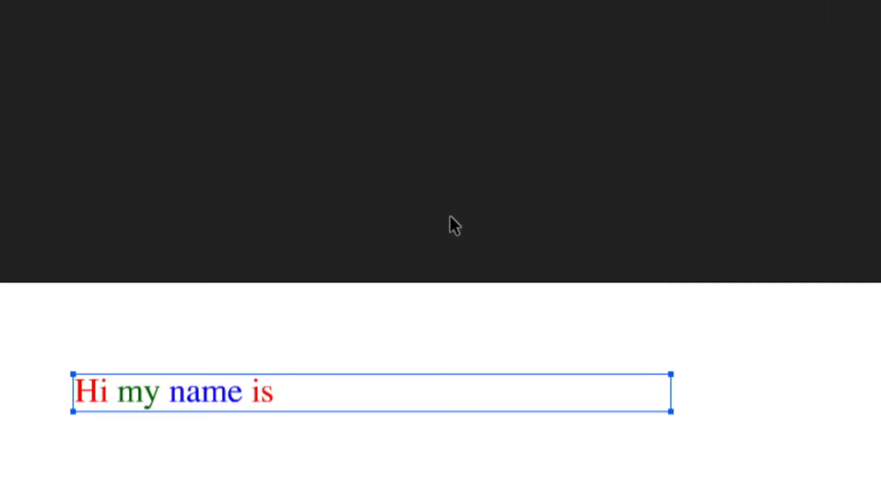
key("ctrl+b")
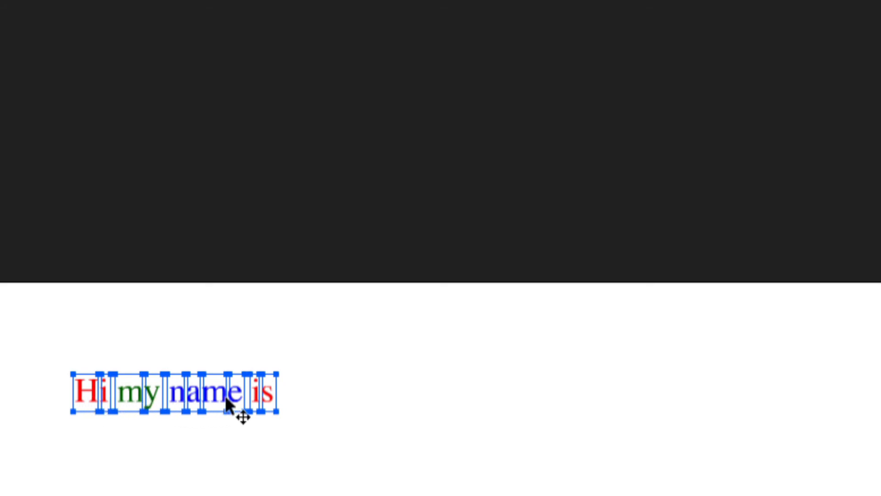
key("ctrl+b")
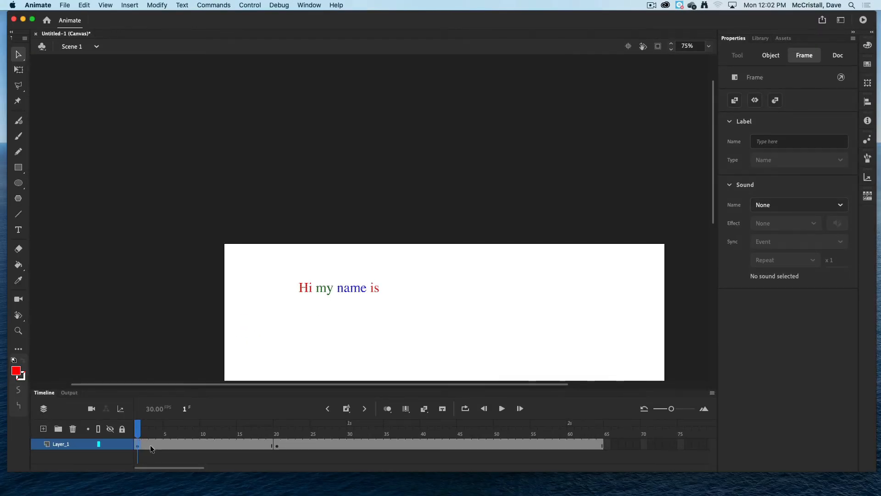
Create a shape tween on the frame span from frame 1 to frame 20.
left_click(275, 445)
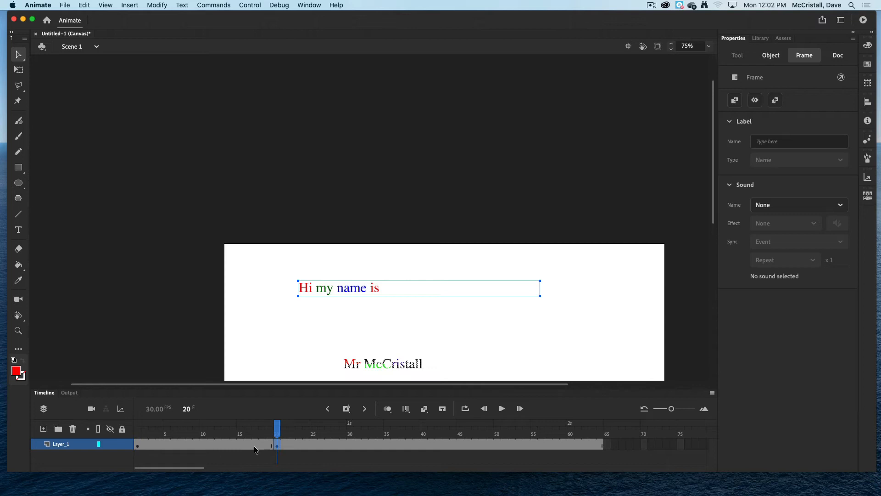
left_click(138, 444)
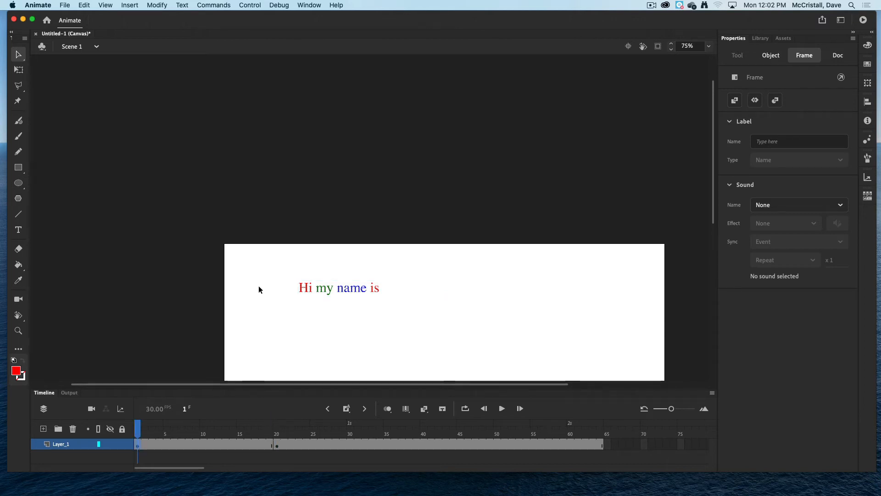
scroll(255, 271, "down", 5)
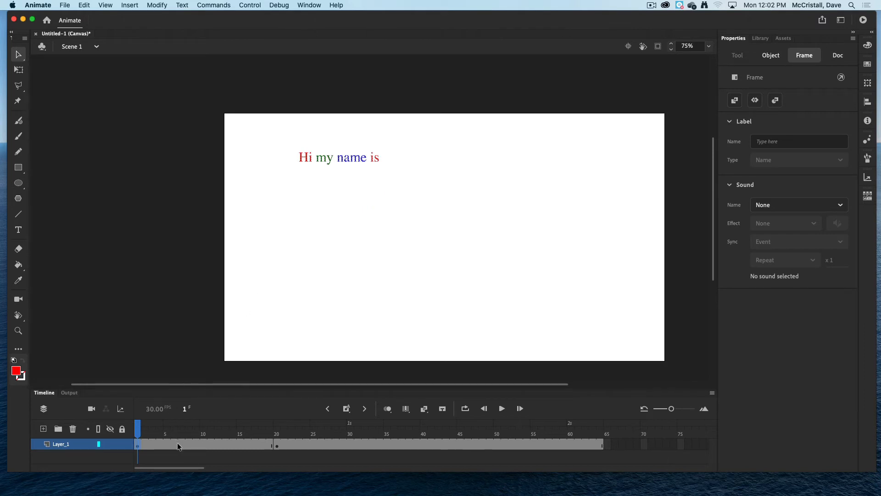
right_click(177, 443)
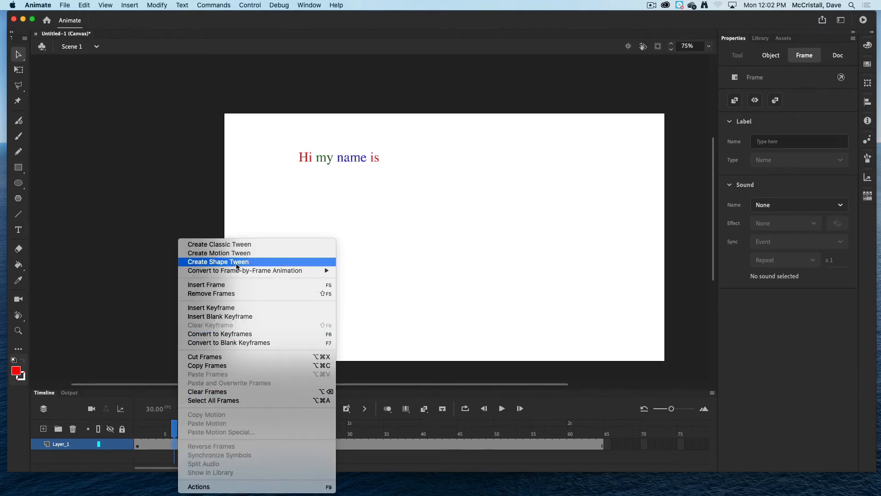
left_click(219, 261)
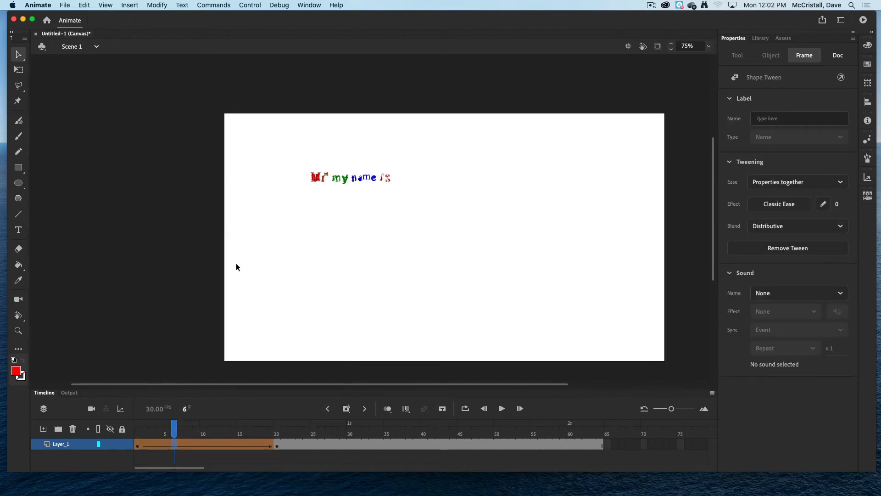
Preview the animation in the browser, close the preview and return to the timeline.
key("super+Return")
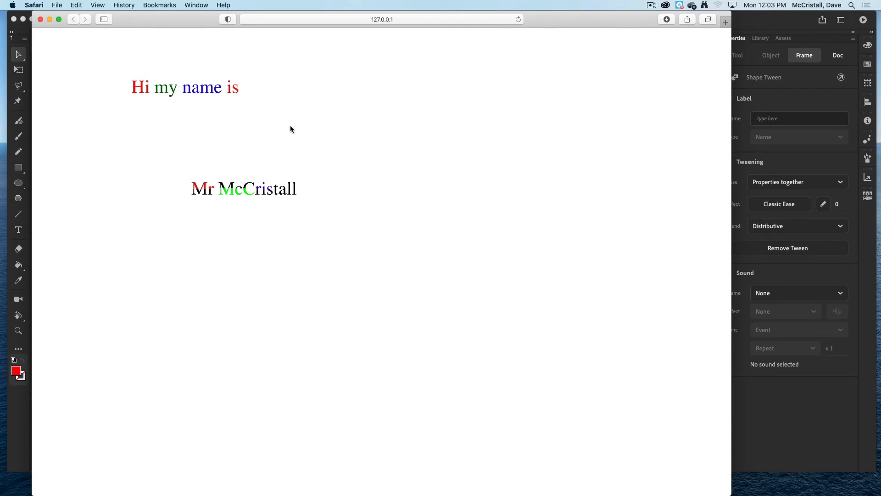
left_click(41, 19)
left_click(46, 395)
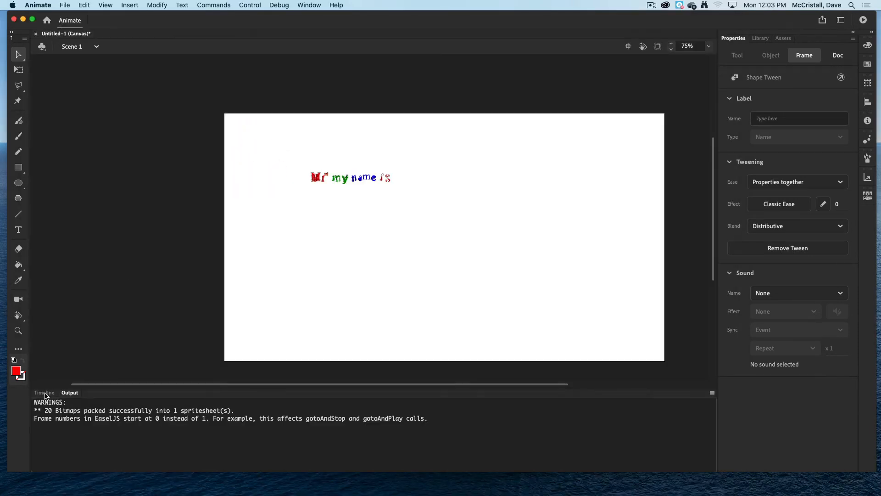
left_click(46, 395)
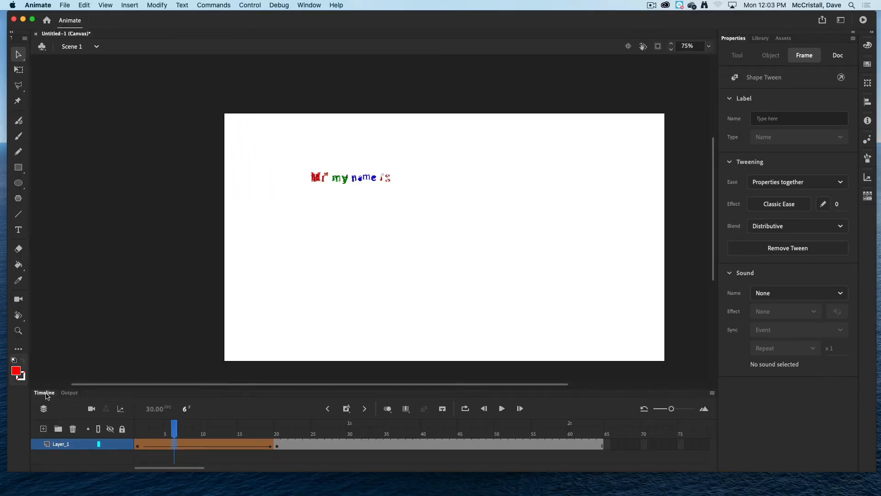
Remove the shape tween from the frame span.
right_click(202, 447)
left_click(239, 262)
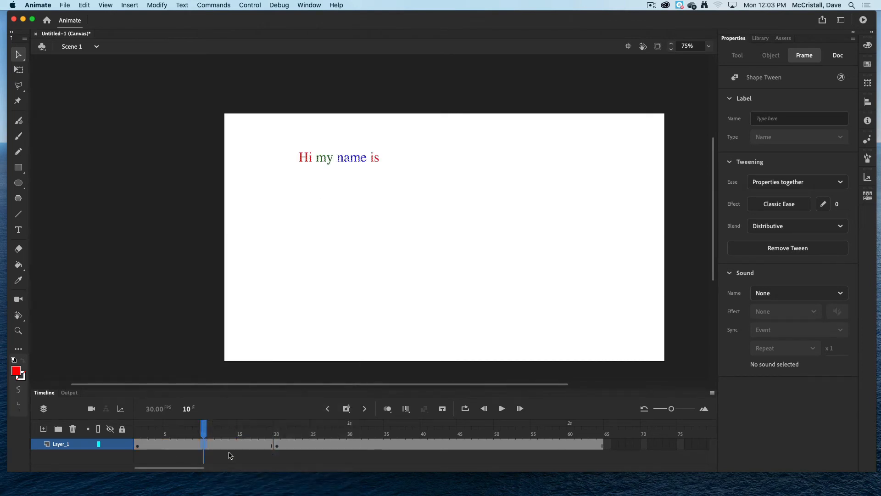
Insert a keyframe at frame 15.
left_click(137, 444)
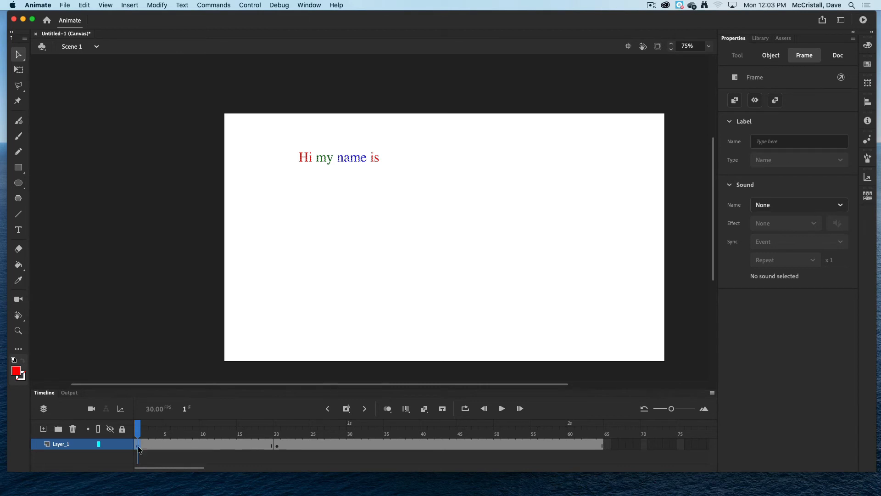
left_click(241, 444)
key("F6")
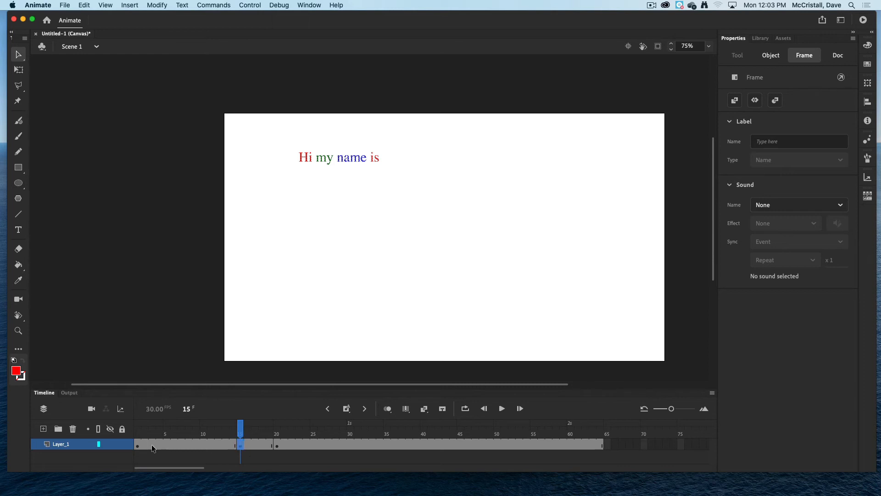
Select the "Hi my name is" text on frame 20 and delete it.
left_click(138, 444)
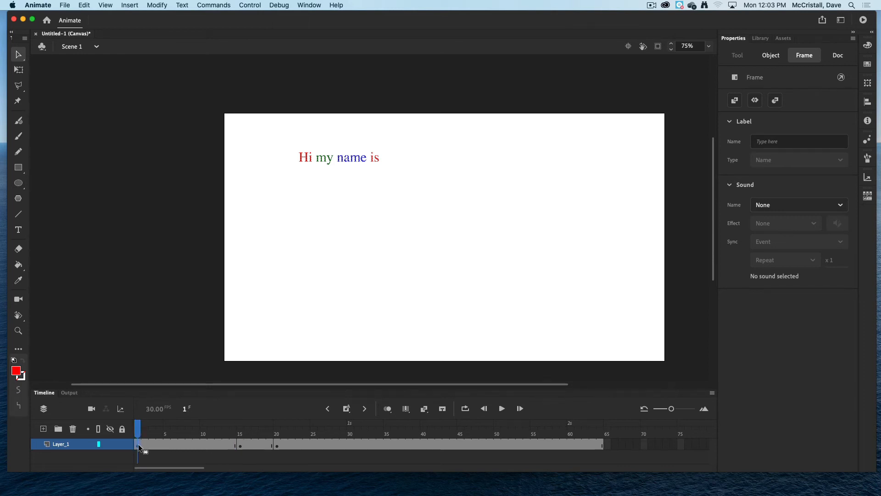
left_click(238, 444)
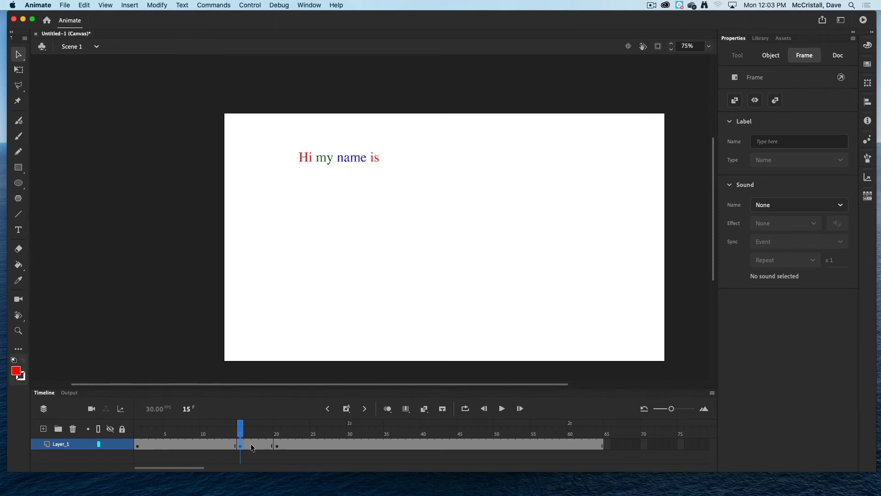
left_click(278, 445)
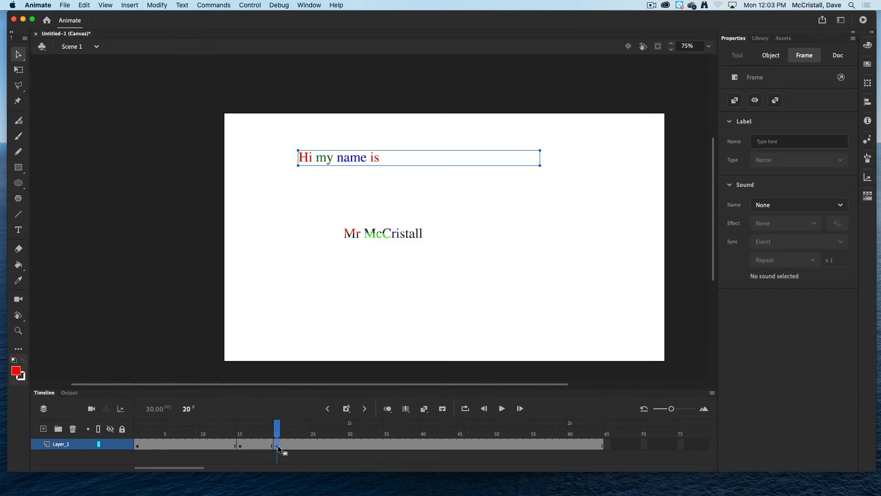
left_click(397, 169)
left_click(367, 163)
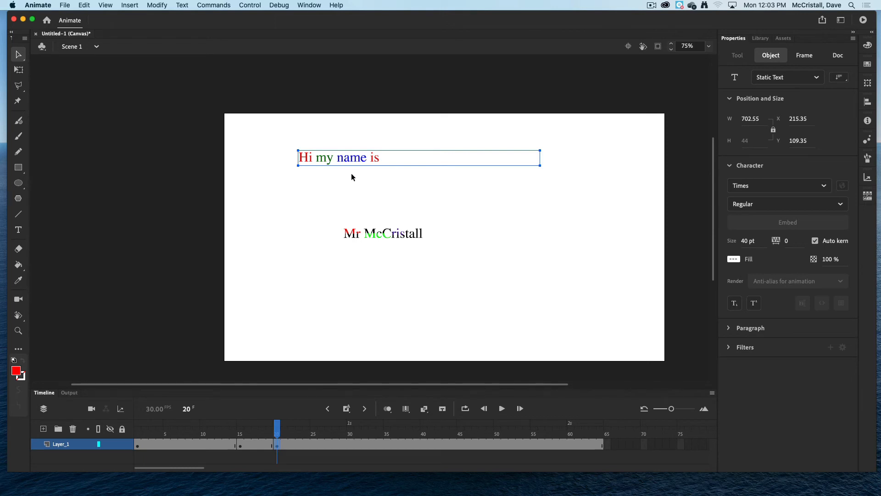
key("Delete")
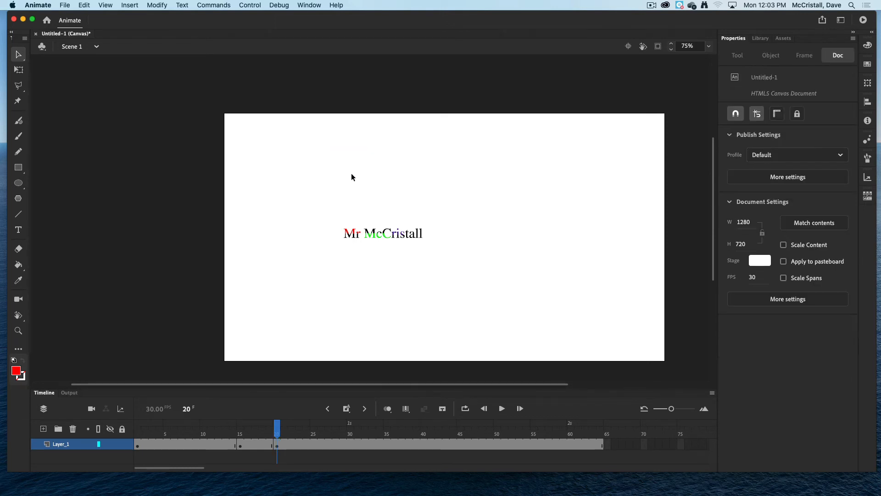
Create a shape tween on the span from frame 1 to frame 15 and scrub through it.
left_click(139, 445)
left_click(241, 447)
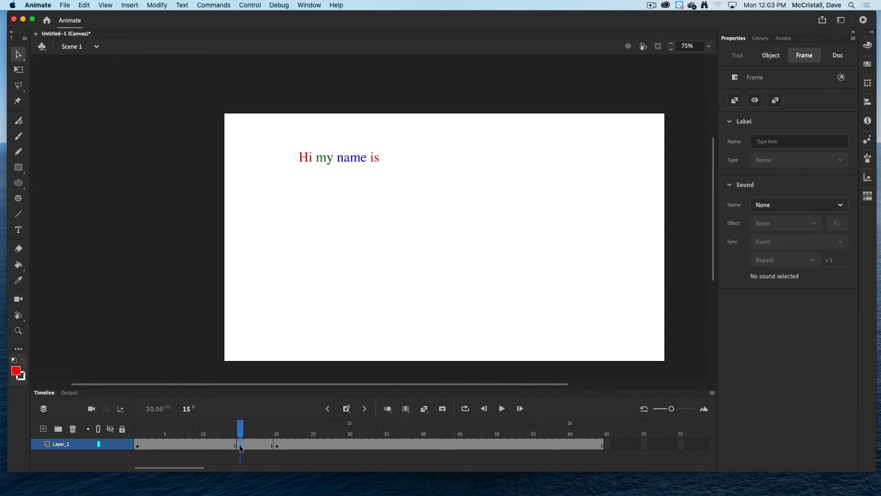
left_click(277, 444)
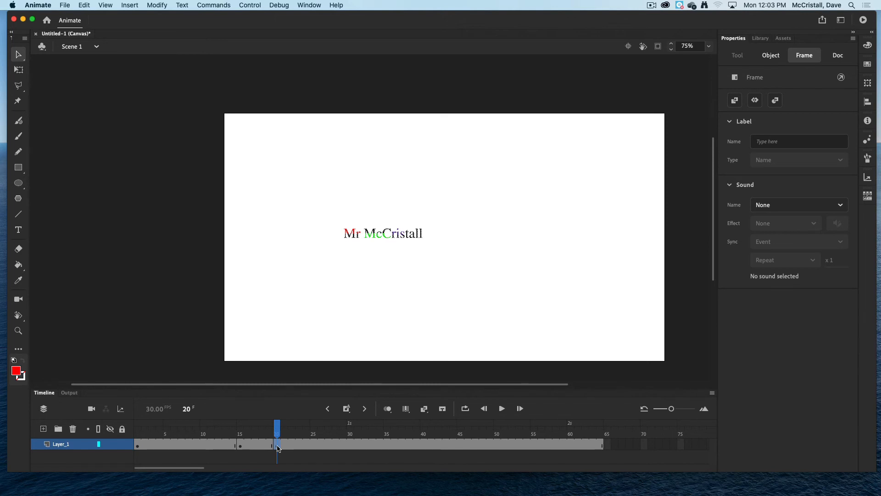
right_click(164, 444)
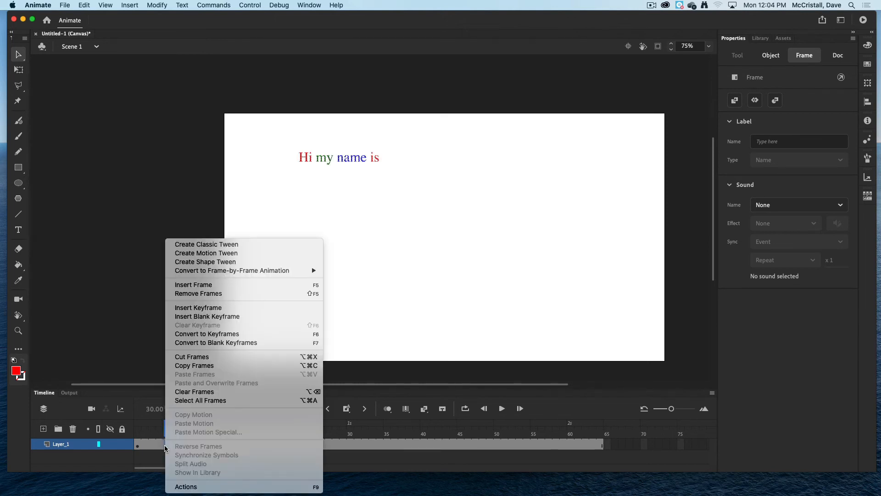
left_click(208, 265)
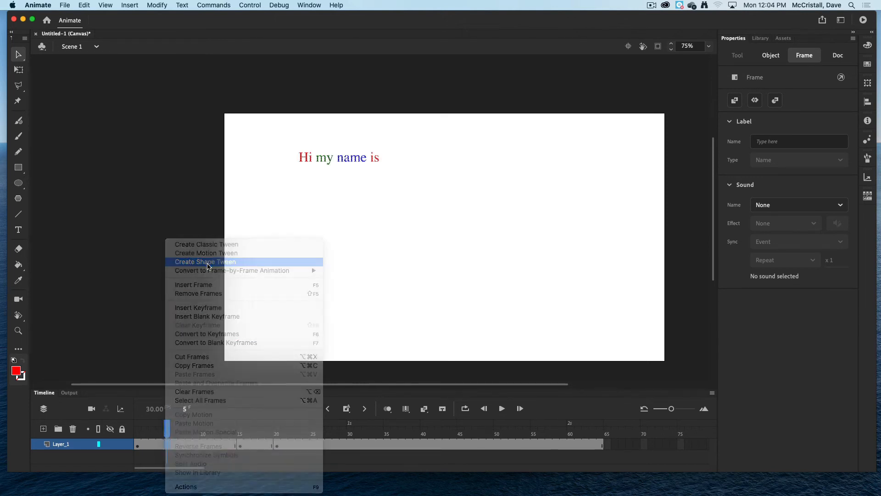
left_click_drag(167, 424, 126, 424)
Preview the animation in the browser, close the preview and return to the timeline.
key("super+Return")
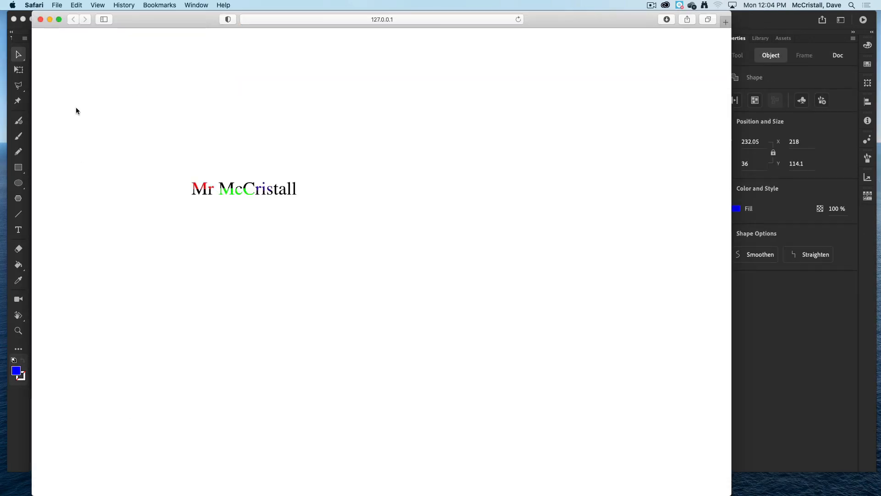
left_click(40, 20)
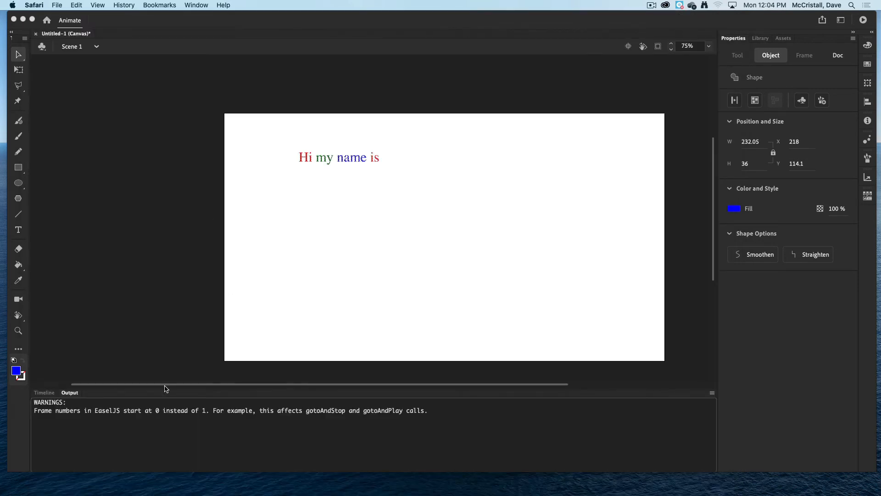
left_click(46, 394)
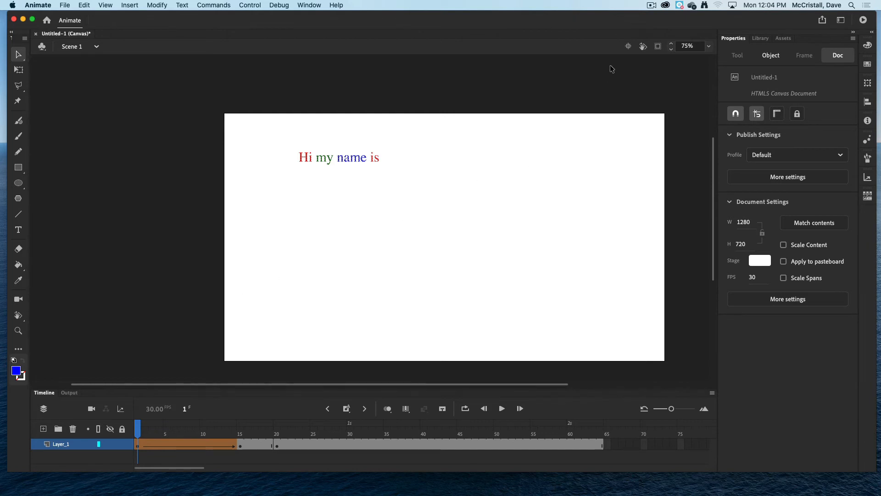
Remove the shape tween between frames 1 and 15.
left_click(178, 441)
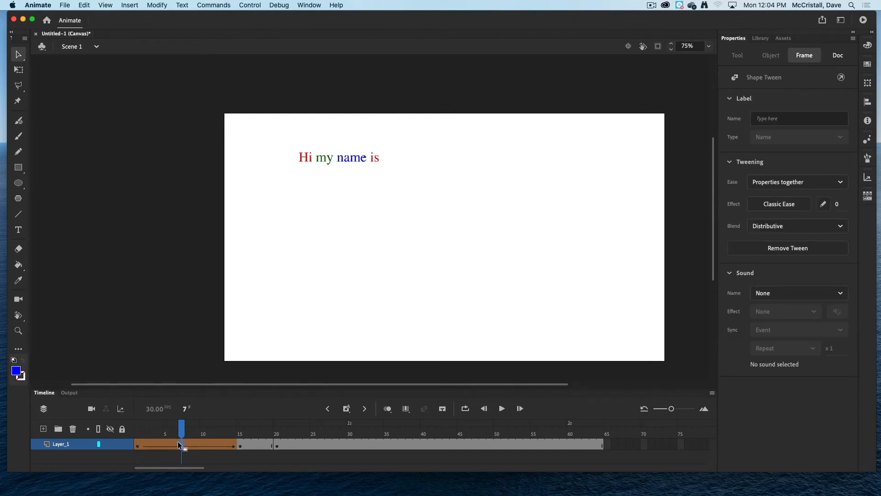
left_click(242, 446)
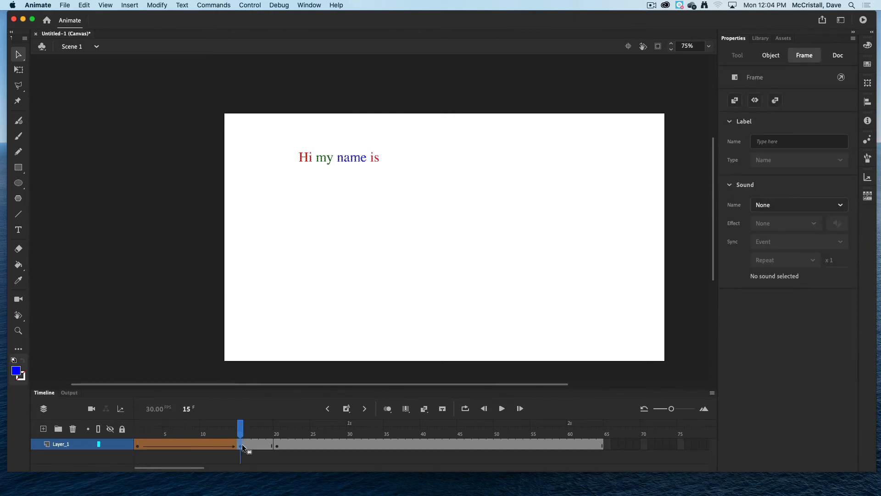
left_click(139, 443)
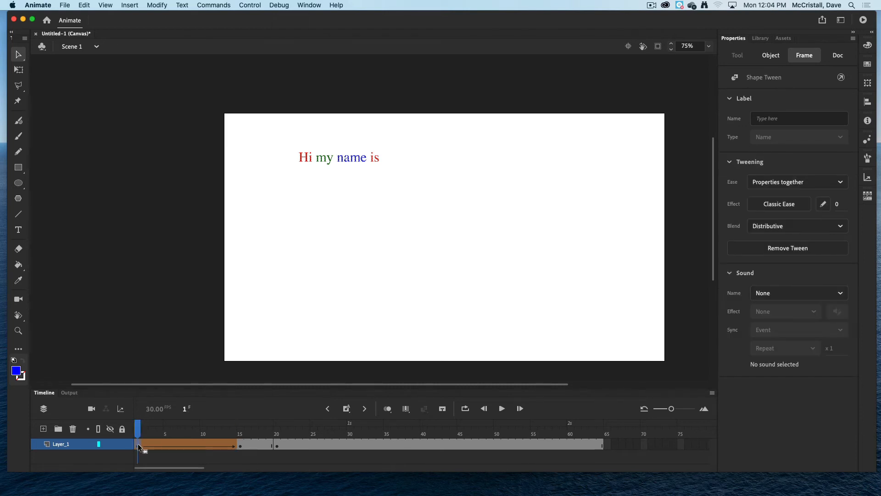
left_click(238, 447)
left_click(195, 448)
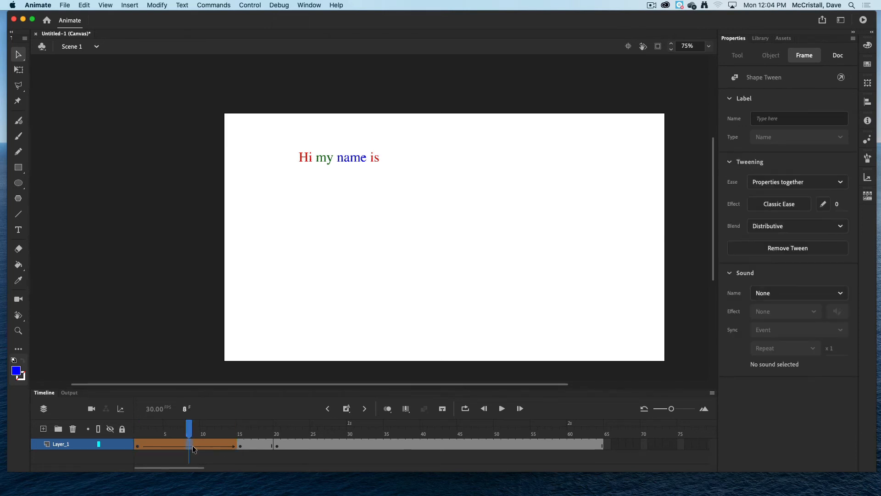
right_click(195, 449)
left_click(224, 261)
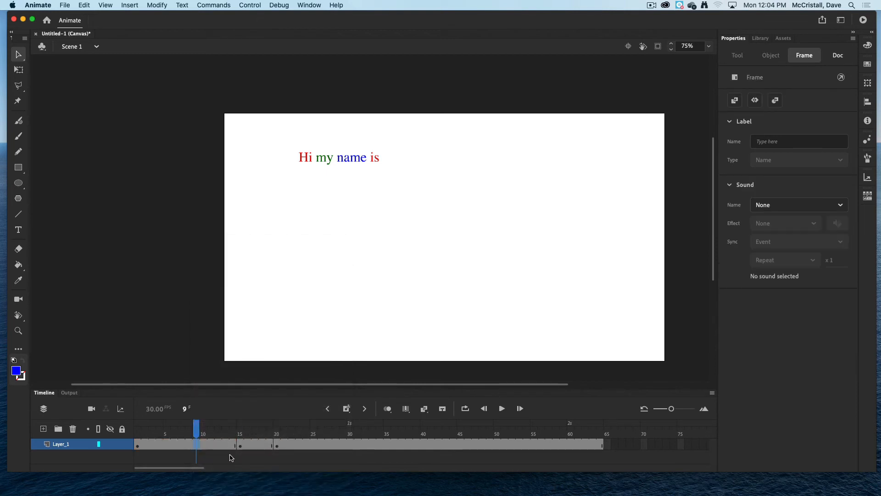
right_click(254, 447)
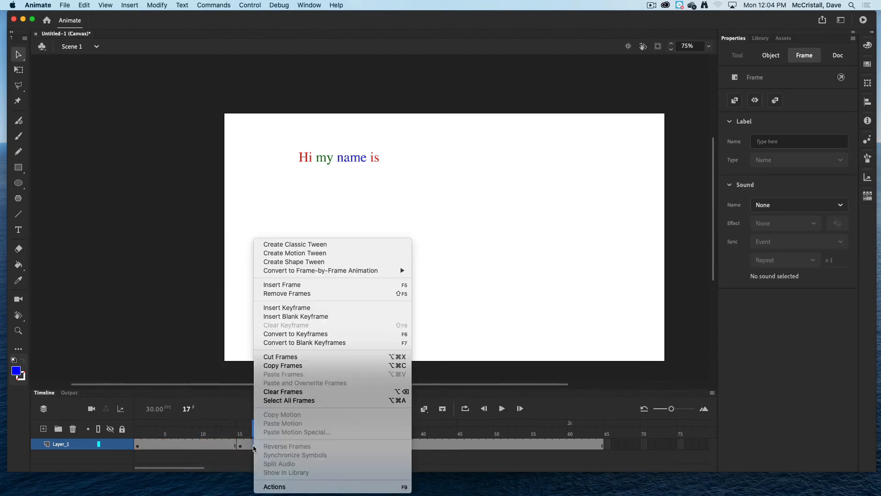
left_click(291, 253)
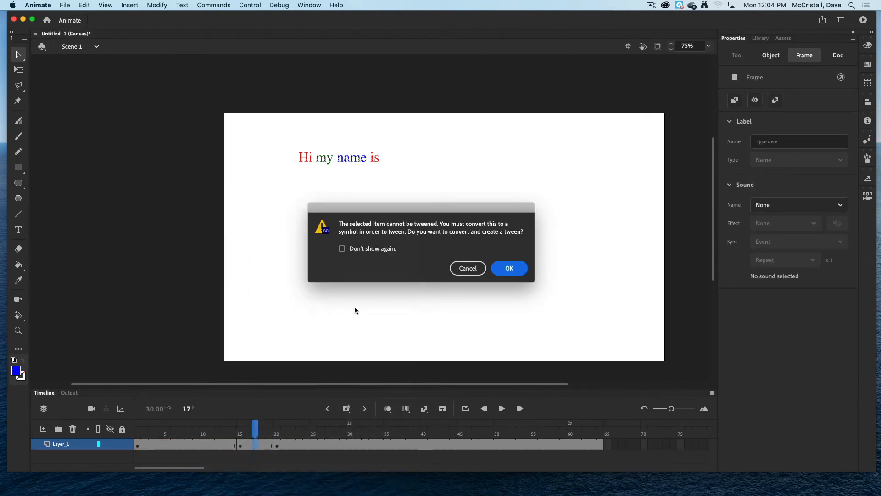
left_click(467, 268)
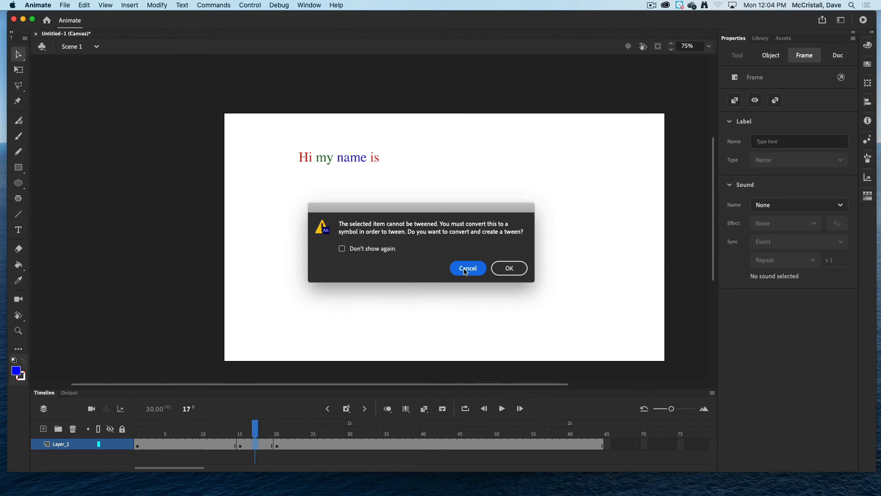
Create a shape tween on the span between the keyframes at frames 15 and 20 and scrub through it.
left_click(241, 444)
left_click(256, 444)
right_click(256, 445)
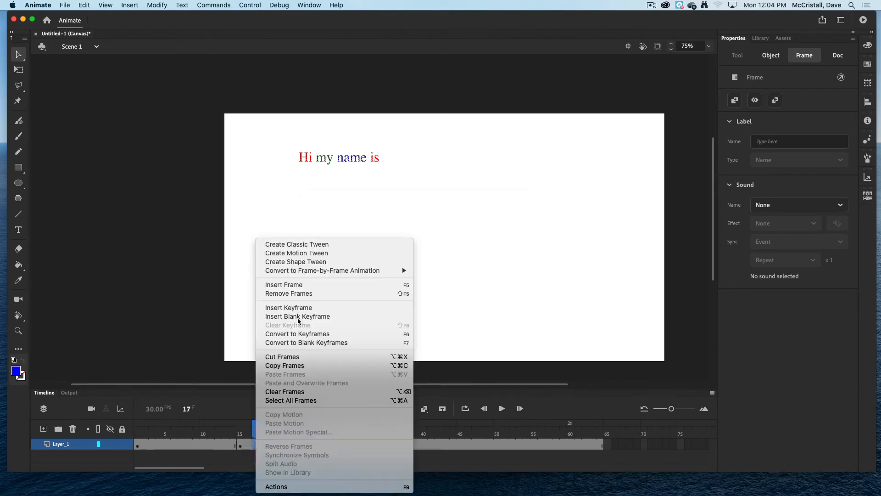
left_click(302, 262)
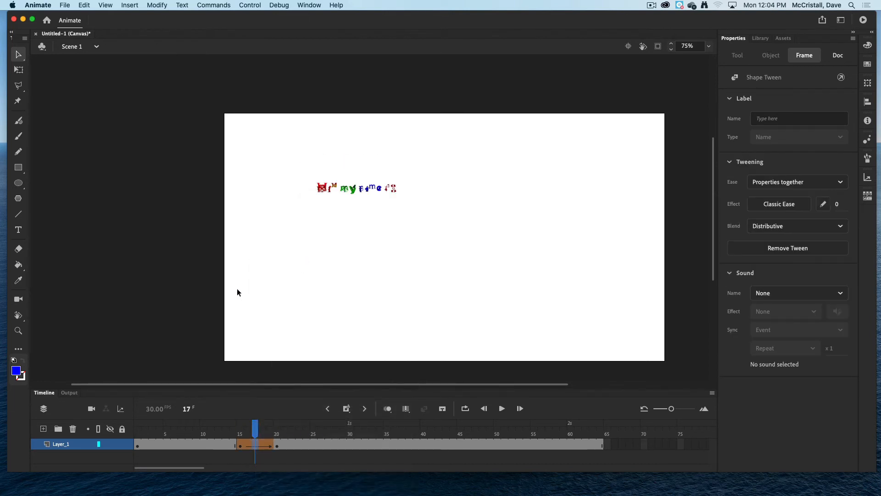
left_click_drag(254, 426, 285, 437)
Preview the animation in the browser, close the preview and return to the timeline.
key("super+Return")
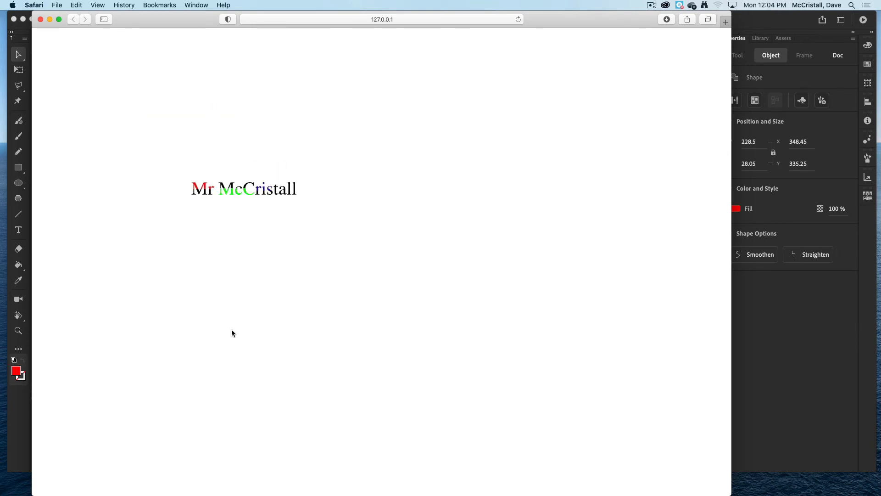
left_click(39, 20)
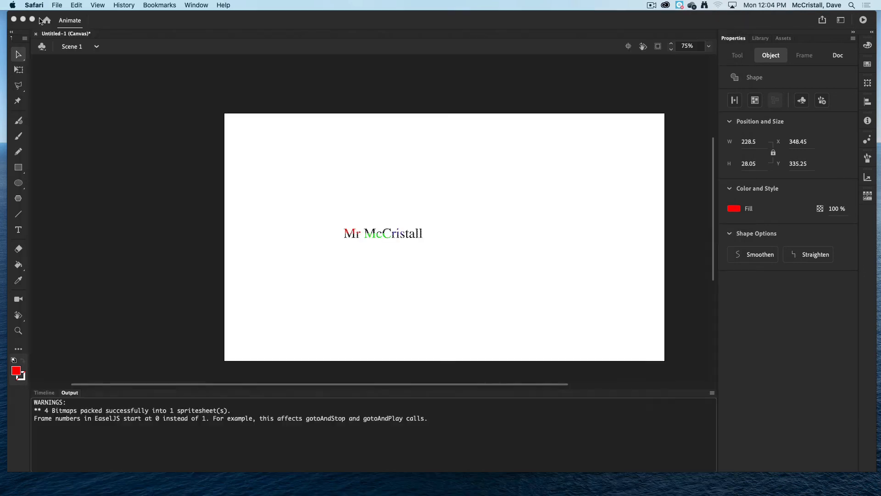
left_click(50, 391)
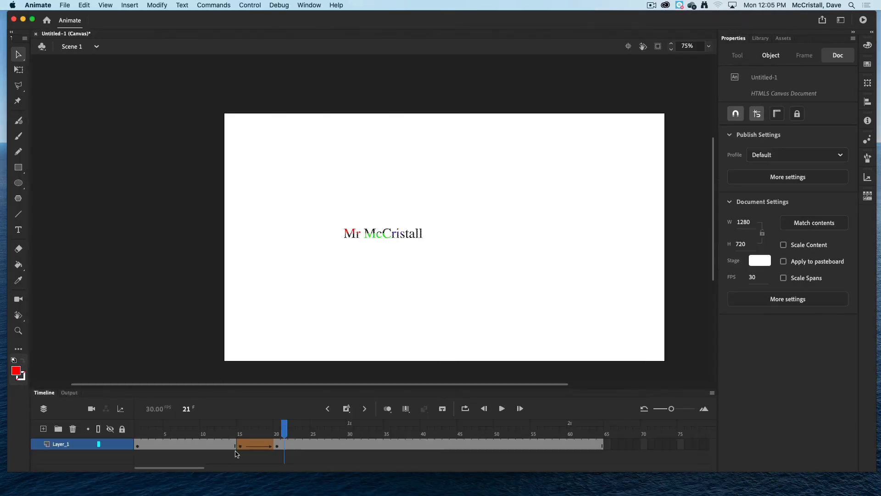
Lengthen the shape tween by inserting frames inside it, extending it to about frame 59.
left_click(254, 446)
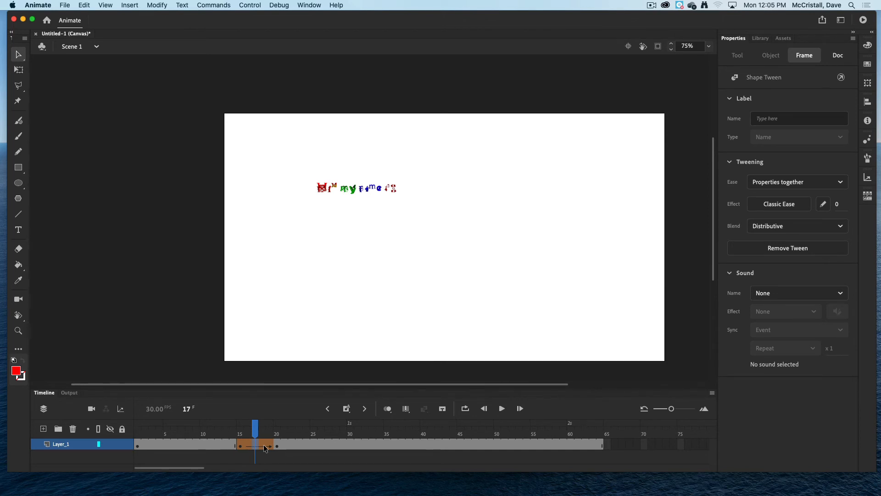
key("F5")
key("F5")
key("F5")
key("F5")
key("F5")
key("F5")
key("F5")
key("F5")
key("F5")
key("F5")
key("F5")
key("F5")
key("F5")
key("F5")
key("F5")
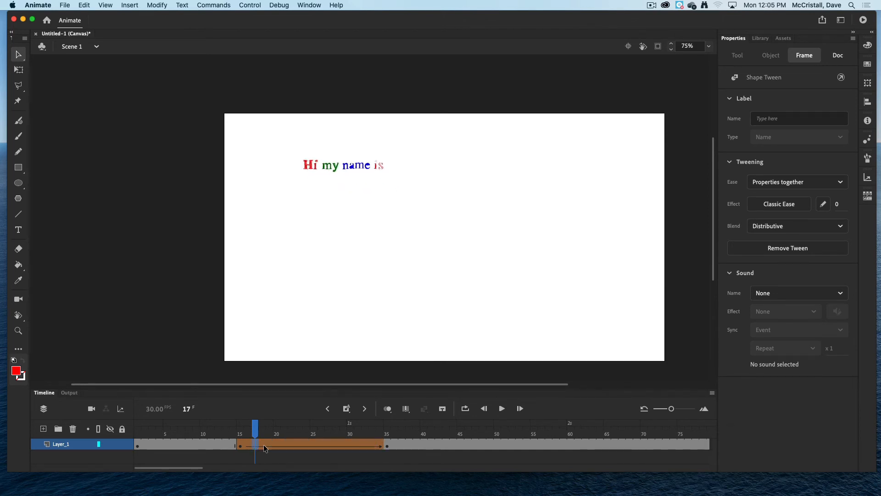
key("F5")
key("F5")
key("F5")
key("F5")
key("F5")
key("F5")
key("F5")
key("F5")
key("F5")
key("F5")
key("F5")
key("F5")
key("F5")
key("F5")
key("F5")
key("F5")
key("F5")
key("F5")
key("F5")
key("F5")
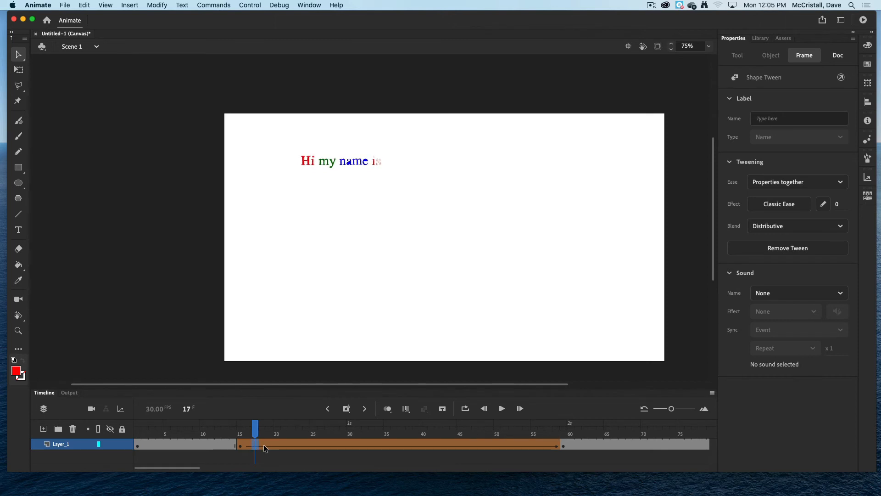
Test the lengthened animation in the browser, then close it and switch back to the timeline.
key("super+Return")
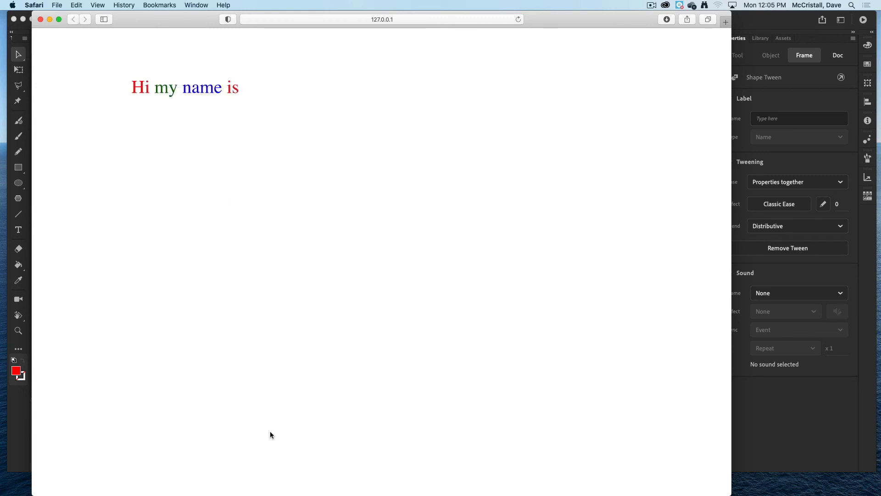
left_click(649, 5)
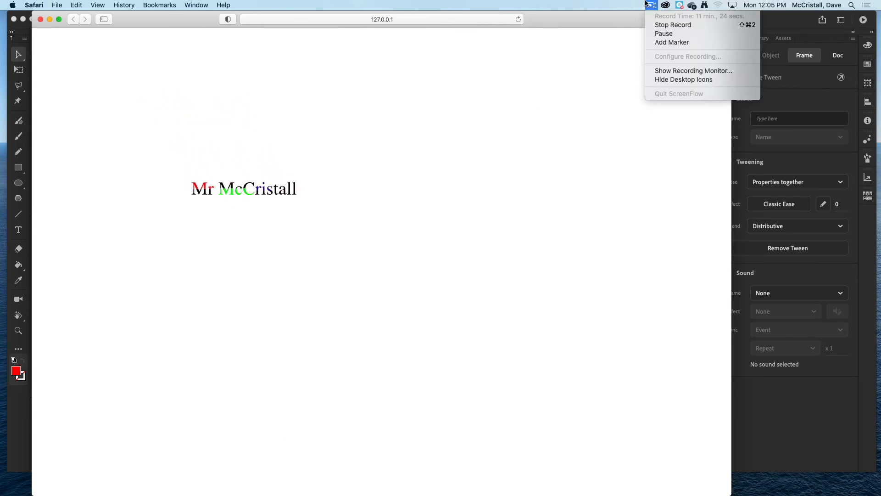
left_click(657, 34)
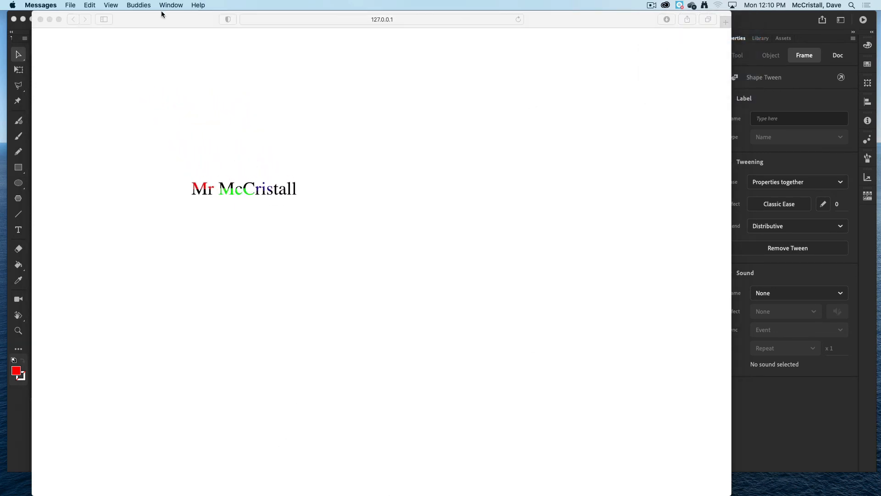
left_click(41, 20)
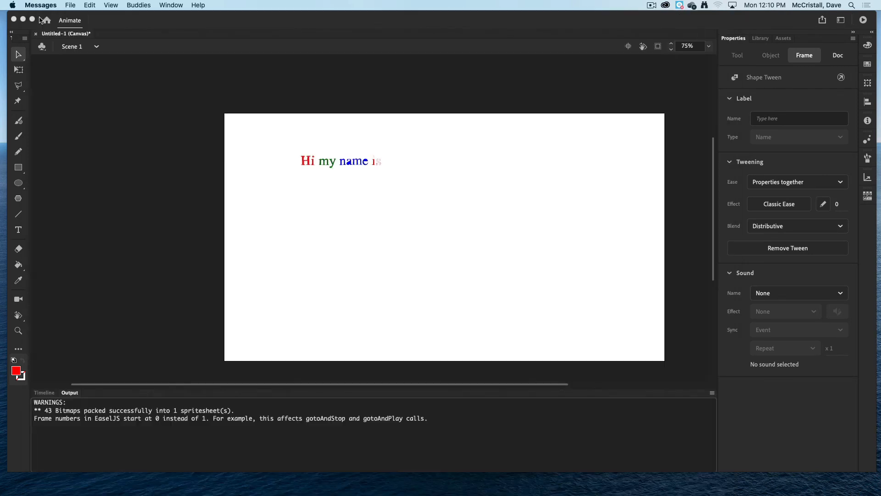
left_click(45, 393)
left_click(45, 393)
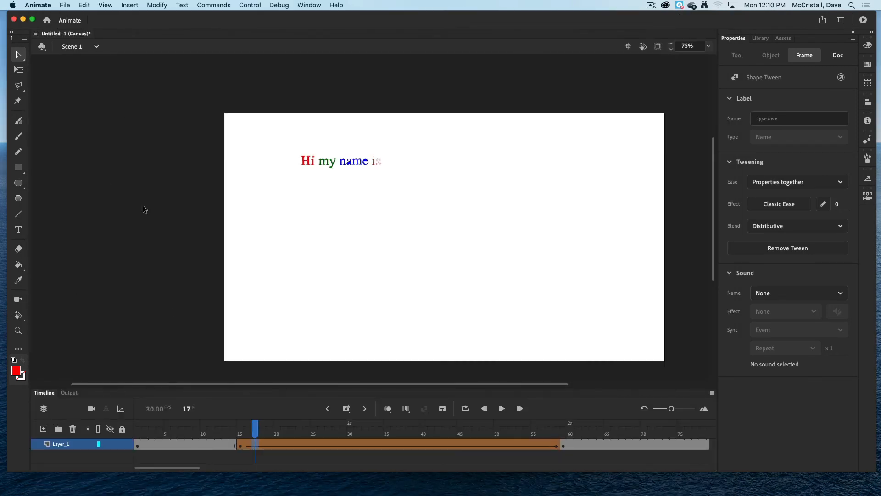
Create a new HD 1280 × 720 HTML5 Canvas document.
left_click(69, 4)
left_click(70, 15)
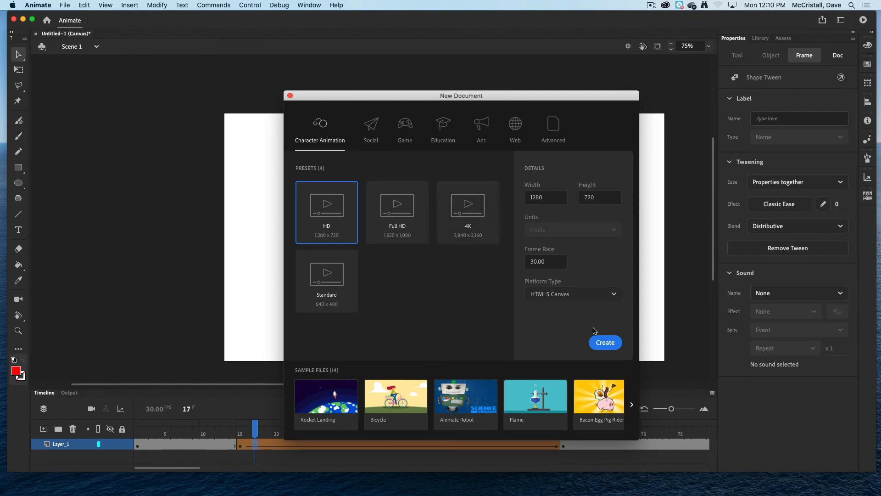
left_click(602, 342)
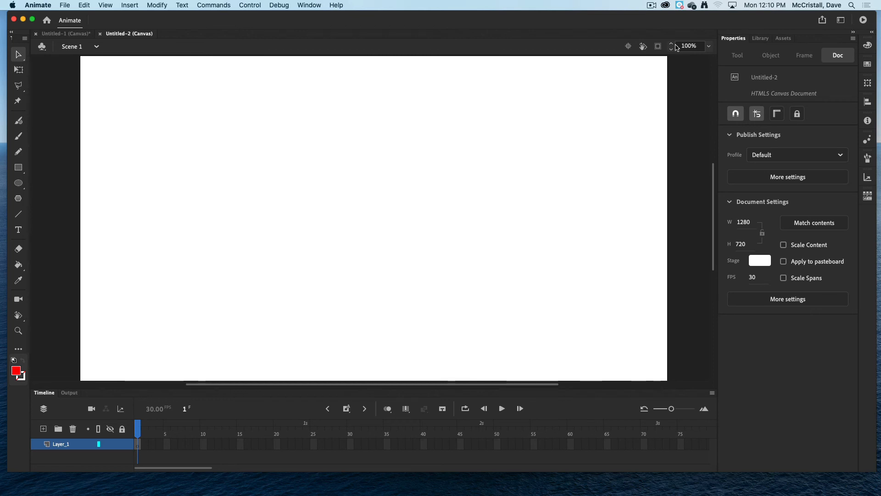
Draw a red rectangle about 200 by 176 px near the stage's left edge at 75% zoom.
left_click(708, 46)
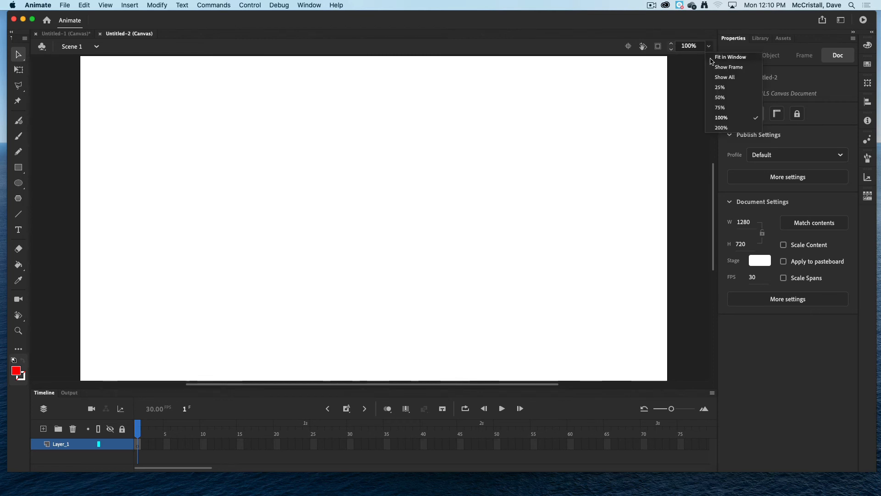
left_click(709, 107)
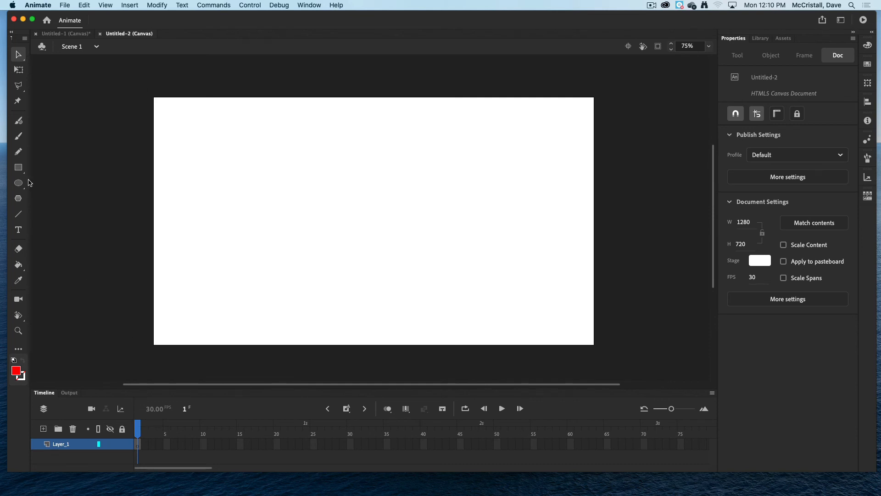
left_click(18, 167)
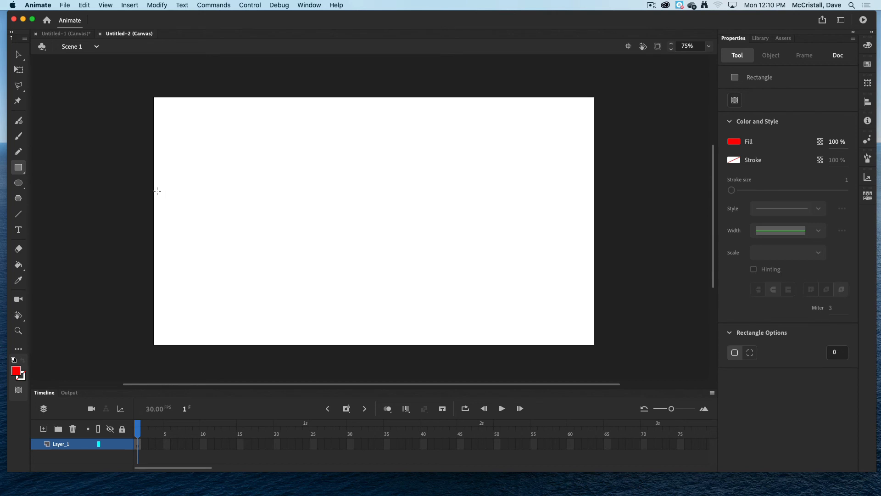
left_click_drag(168, 188, 237, 249)
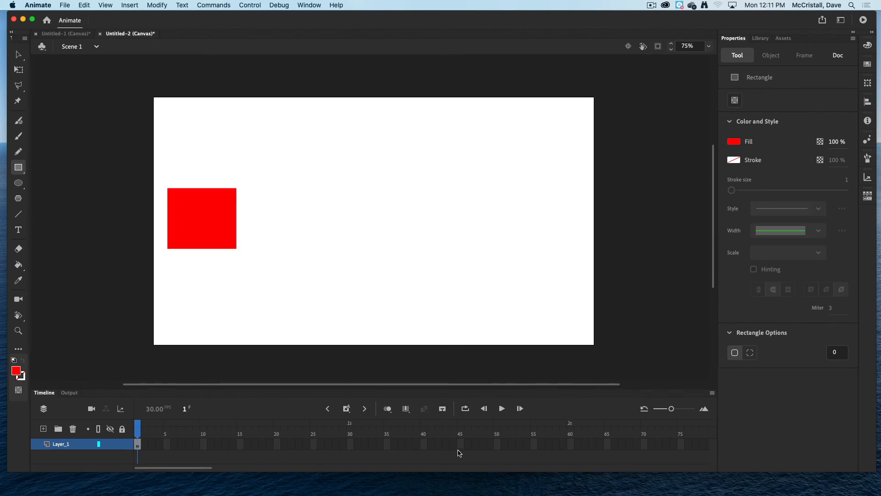
Extend the layer's frames to frame 60.
left_click(571, 445)
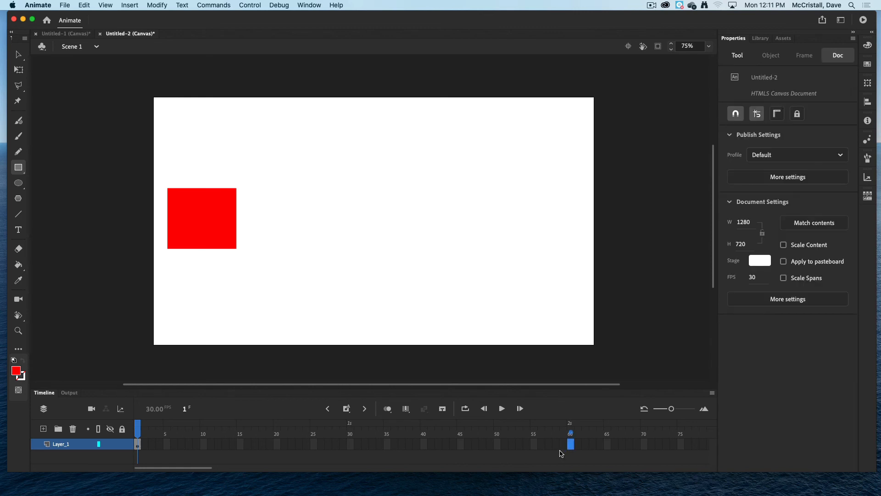
key("F5")
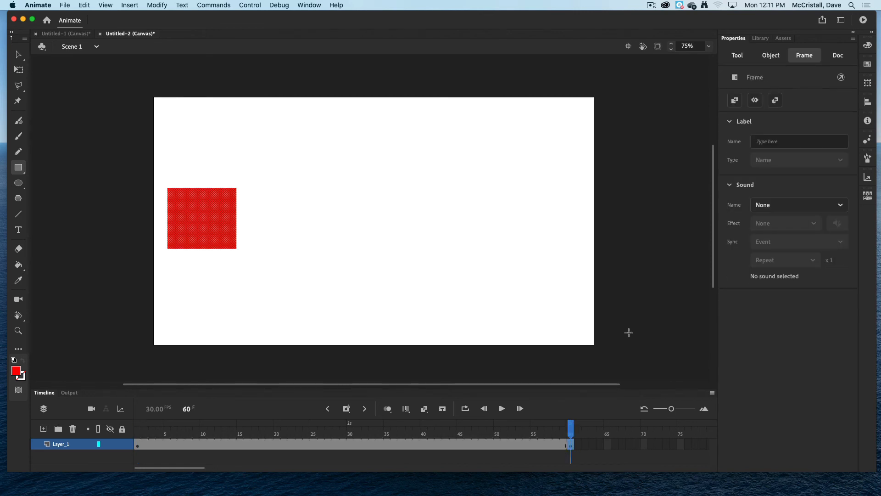
Draw a blue-filled circle on the right side of the stage with the Oval tool.
left_click(19, 184)
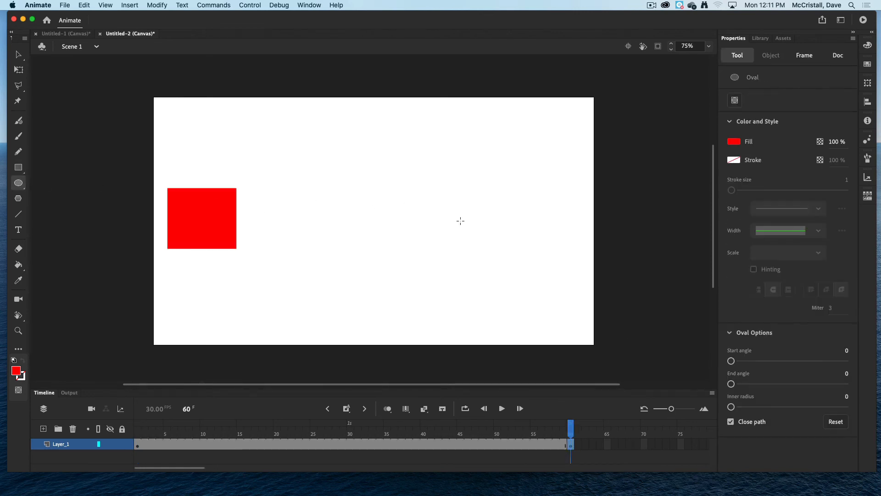
left_click(732, 142)
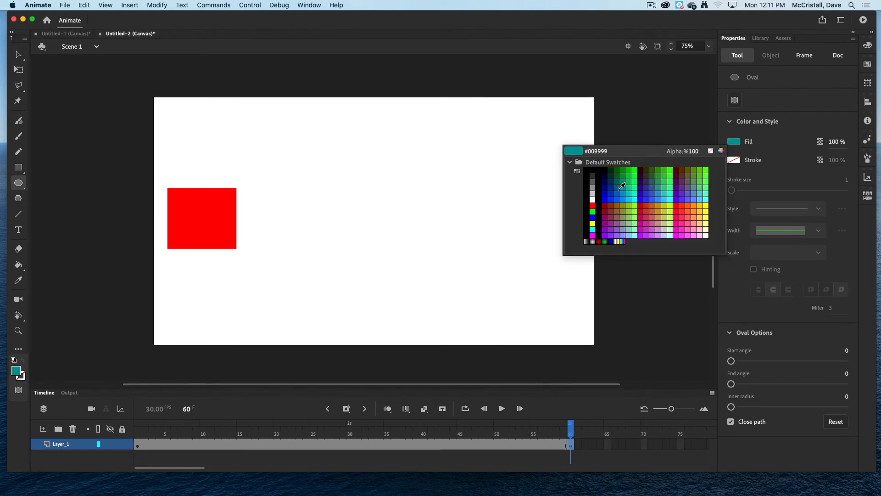
left_click(592, 218)
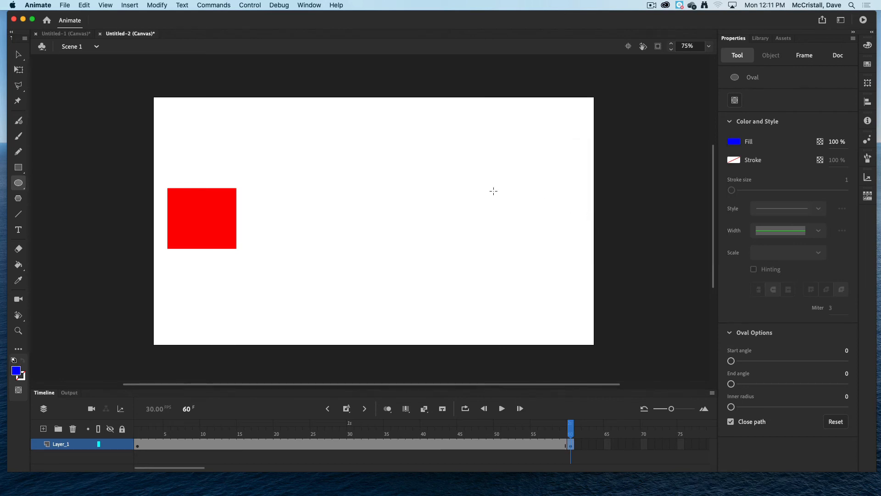
left_click_drag(485, 183, 556, 231)
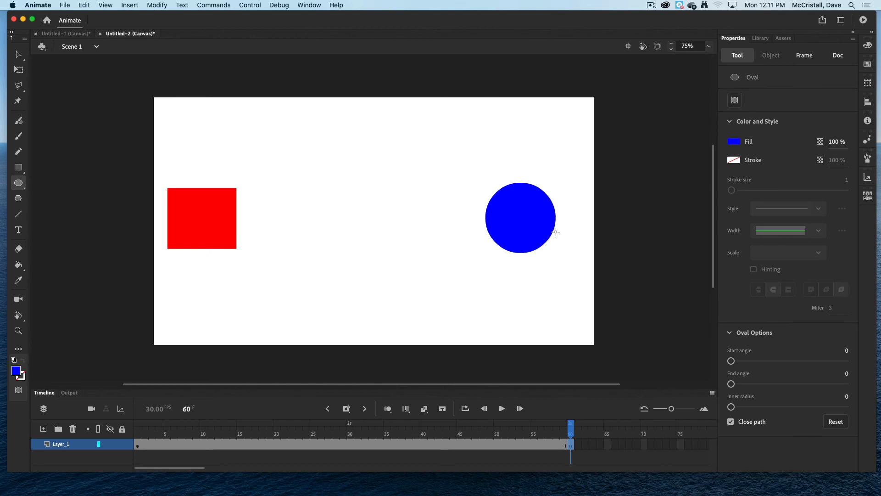
Delete the red square from frame 60.
left_click(138, 446)
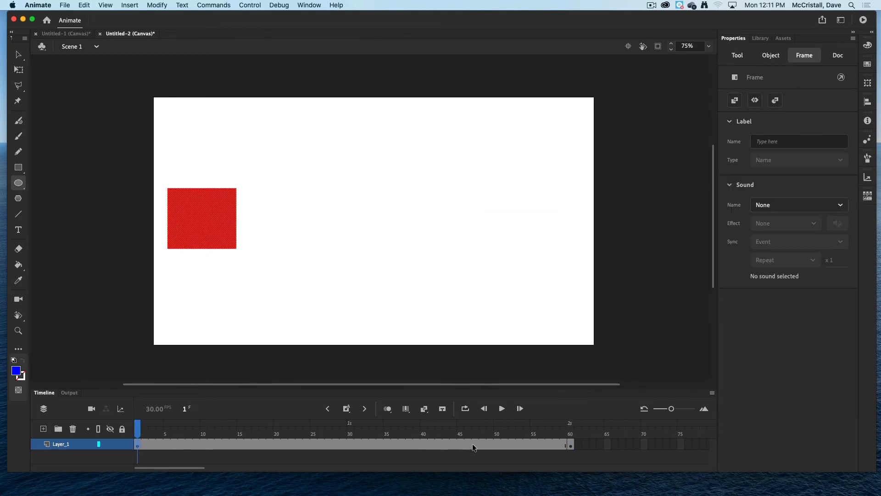
left_click(569, 444)
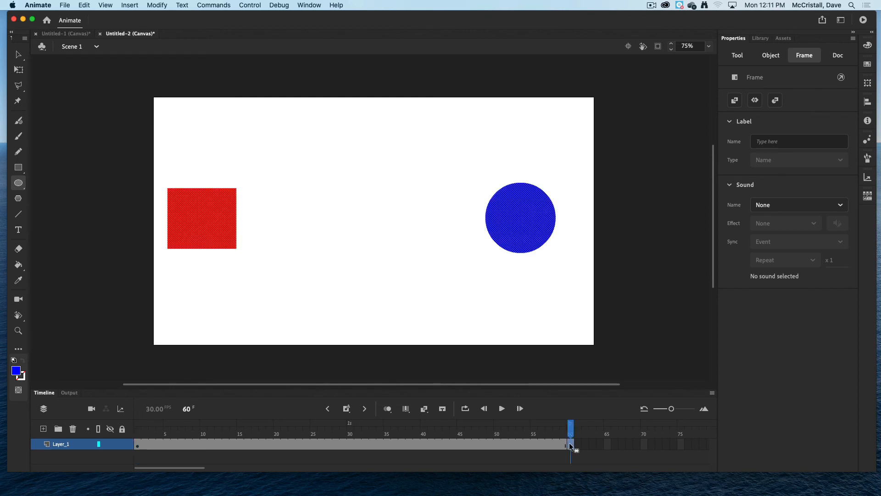
left_click(18, 55)
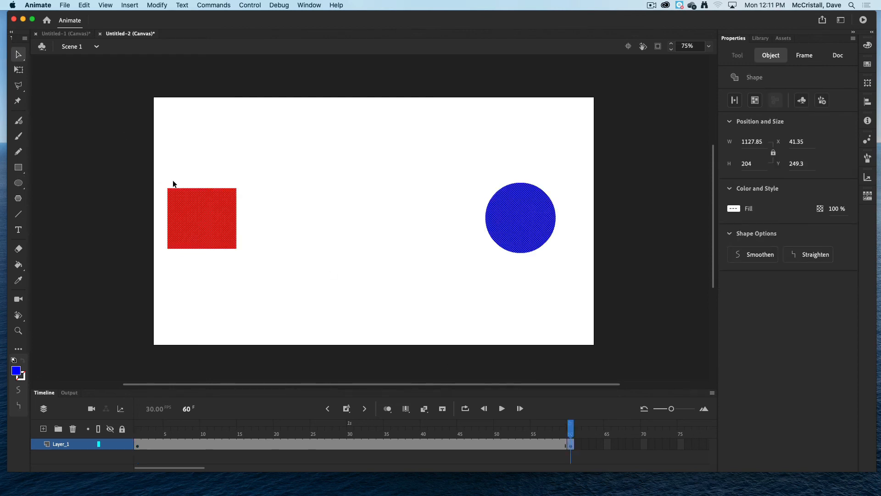
left_click(218, 176)
left_click(210, 206)
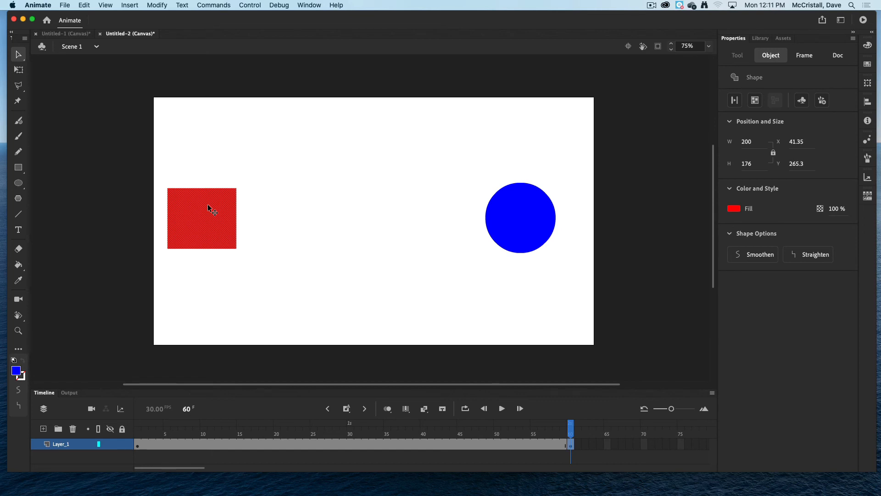
key("Delete")
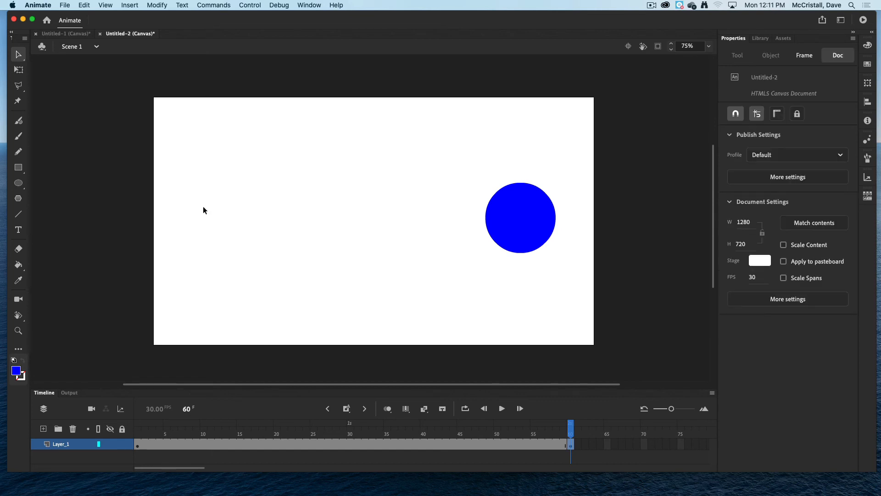
Create a shape tween across the layer from frame 1 to frame 60.
right_click(259, 445)
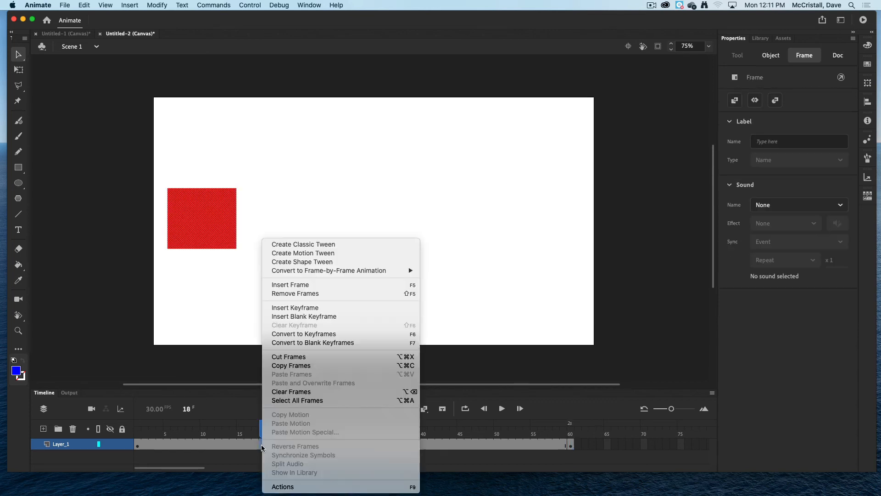
left_click(301, 262)
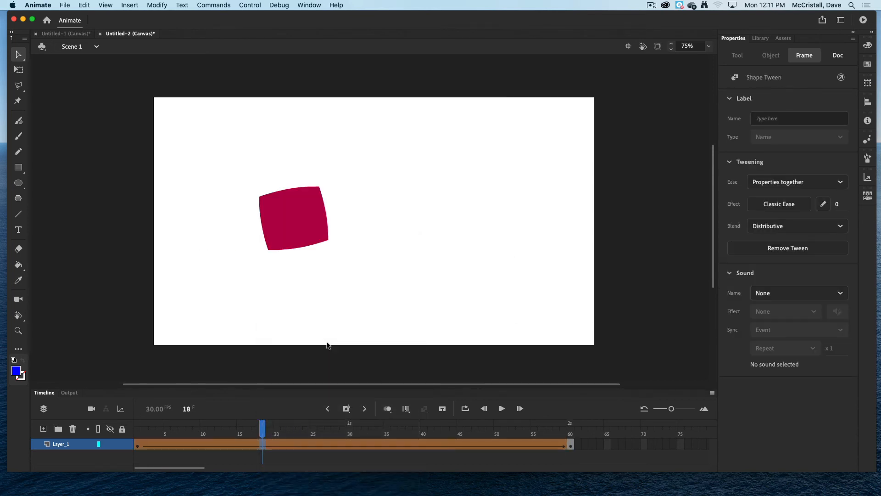
Scrub through the square-to-circle tween and test the movie in the browser, then return to the timeline.
left_click_drag(265, 429, 578, 445)
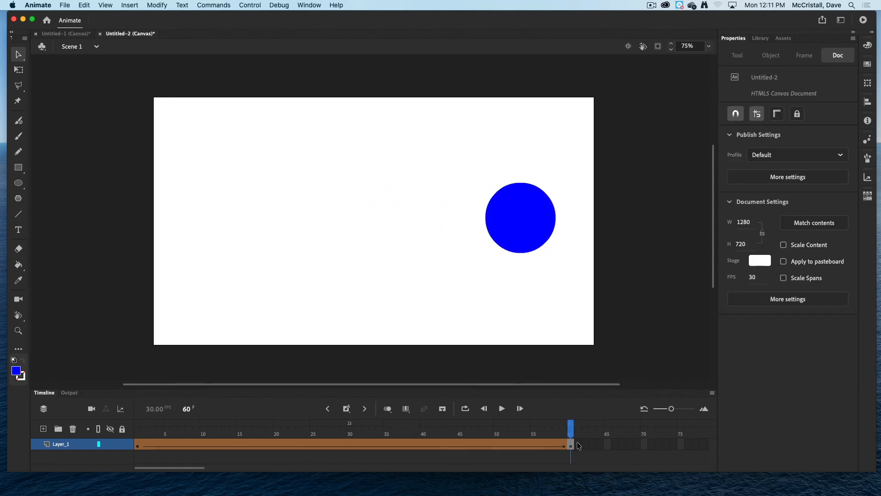
key("super+Return")
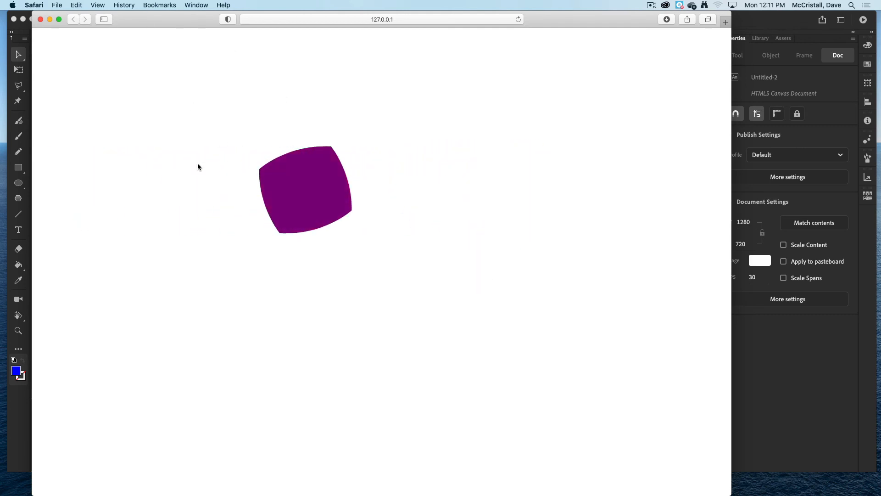
left_click(41, 19)
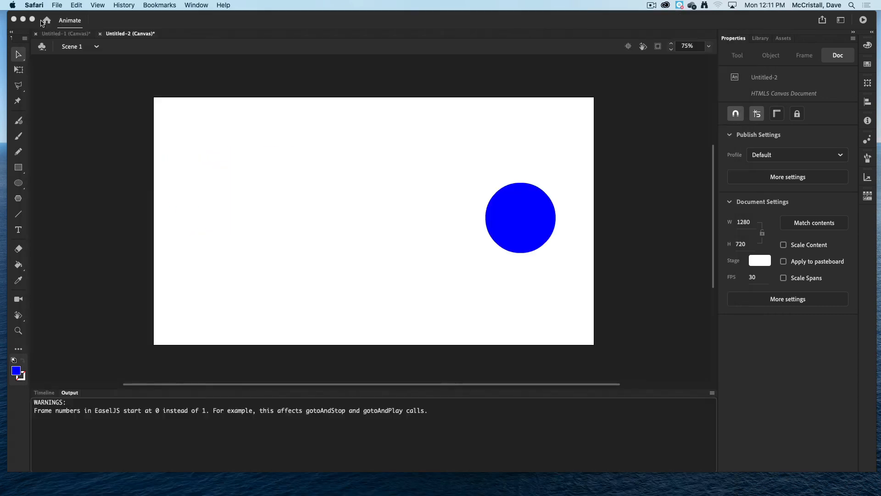
left_click(50, 394)
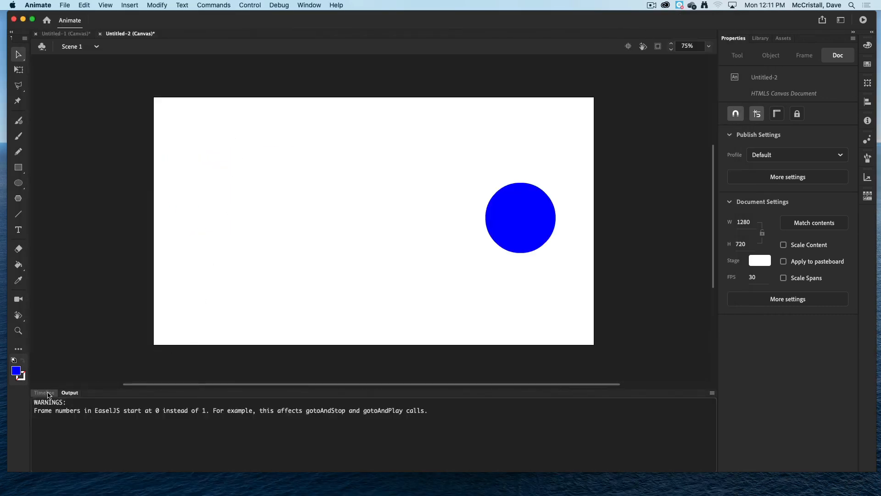
left_click(52, 393)
Insert keyframes at frames 12 and 50 on the layer, holding the red square in place.
left_click(166, 445)
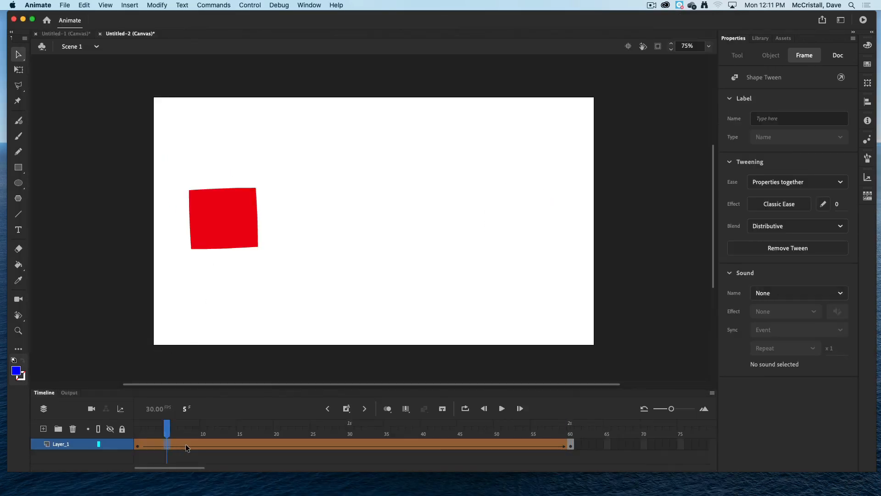
right_click(210, 445)
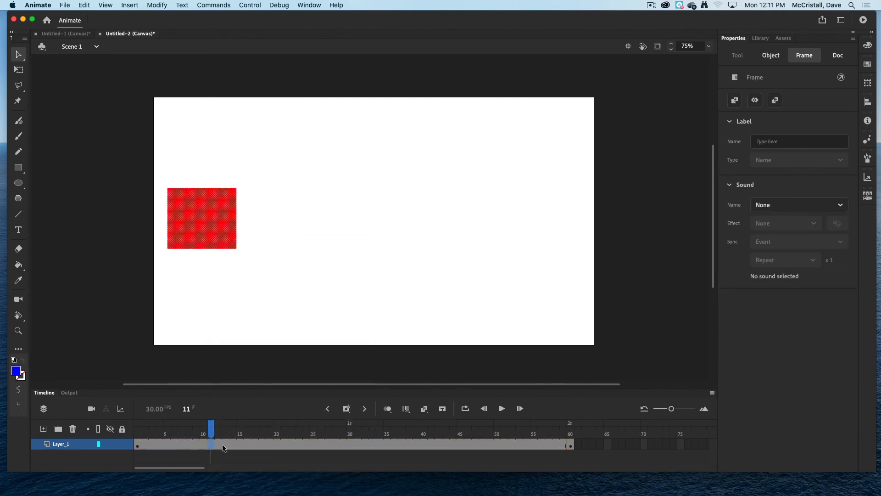
left_click(219, 445)
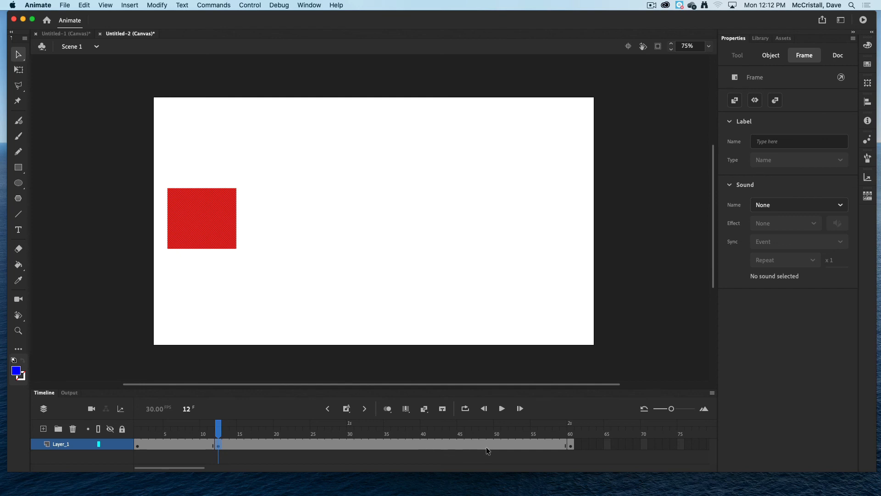
left_click(571, 446)
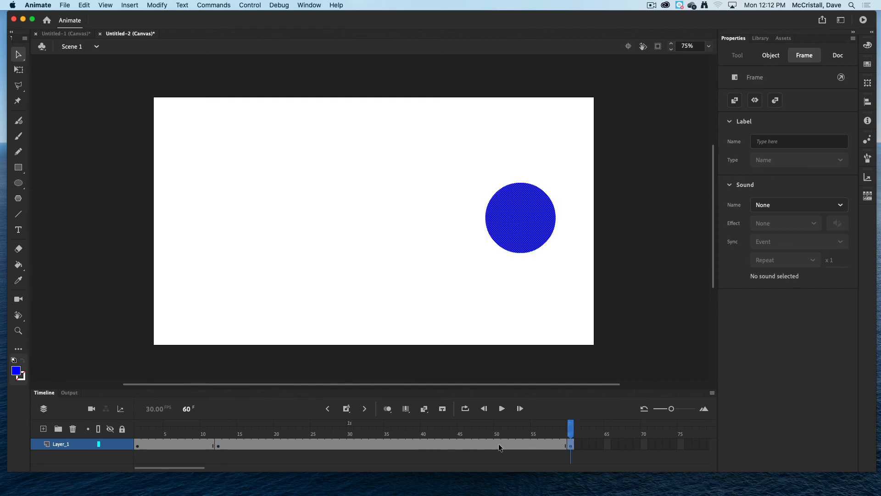
left_click(498, 443)
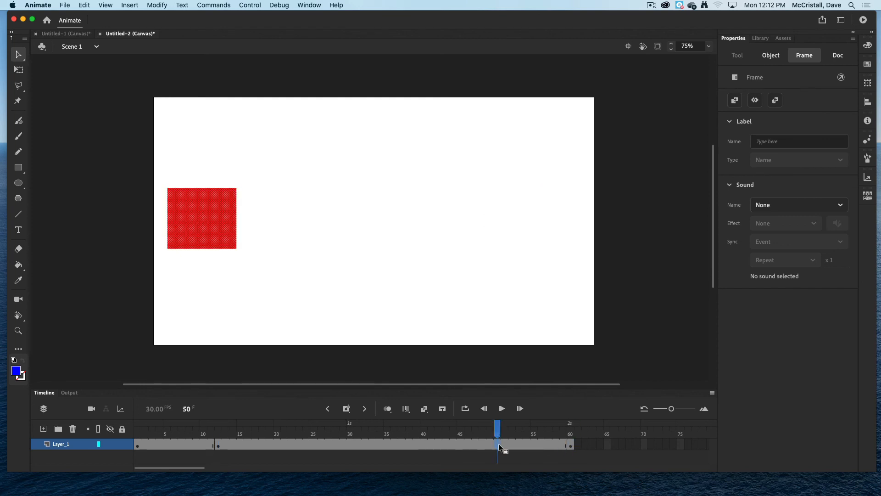
right_click(498, 443)
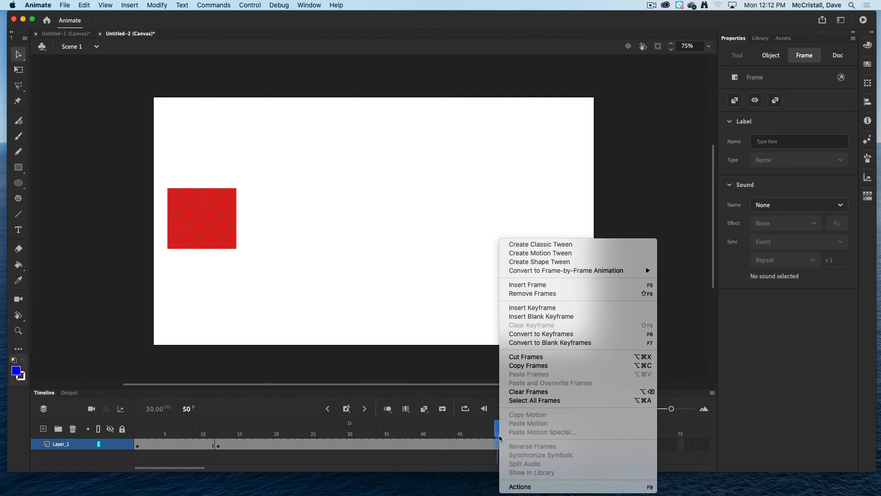
left_click(499, 442)
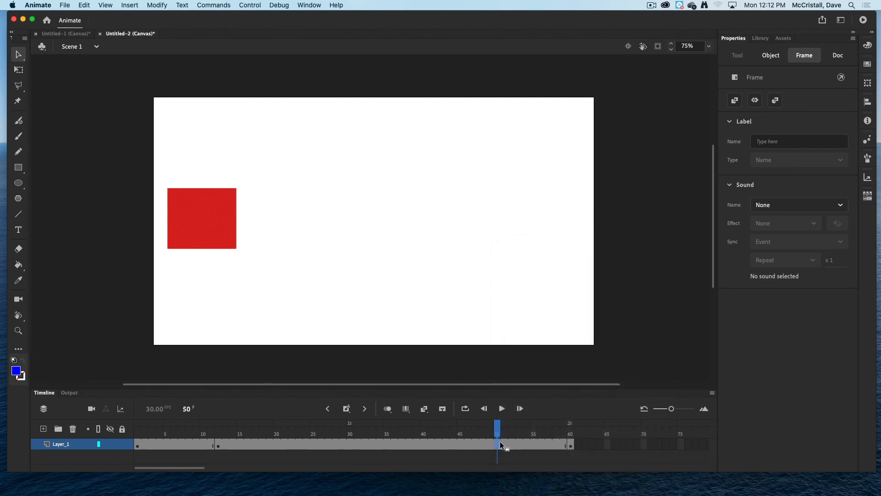
Create a shape tween on the span between the frame 12 and frame 50 keyframes.
right_click(316, 445)
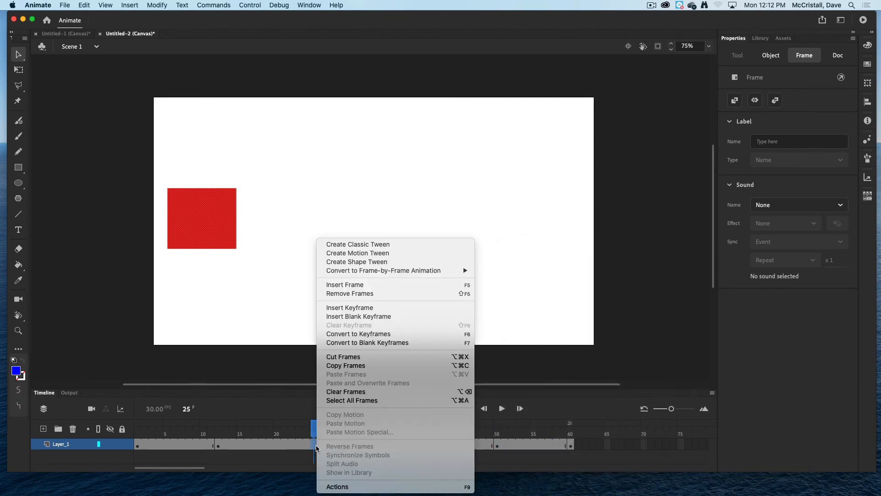
left_click(360, 254)
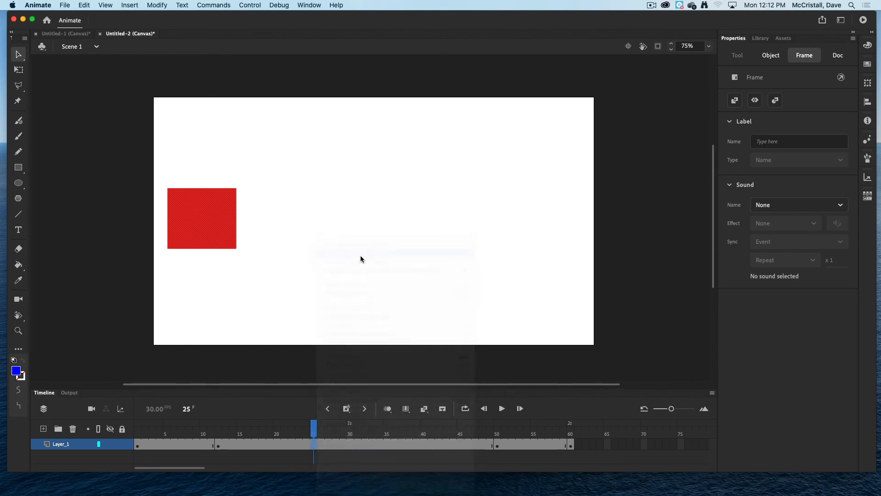
left_click(467, 266)
right_click(321, 444)
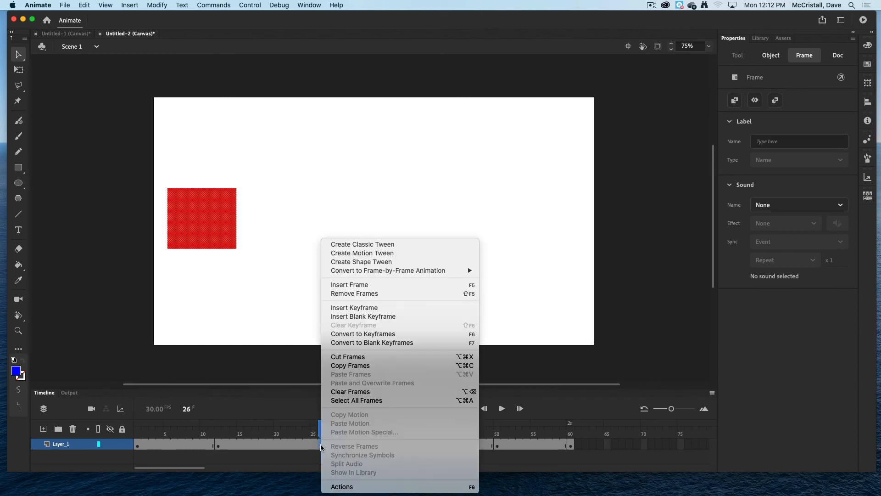
left_click(369, 262)
Test the movie in the browser and return to the timeline.
key("super+Return")
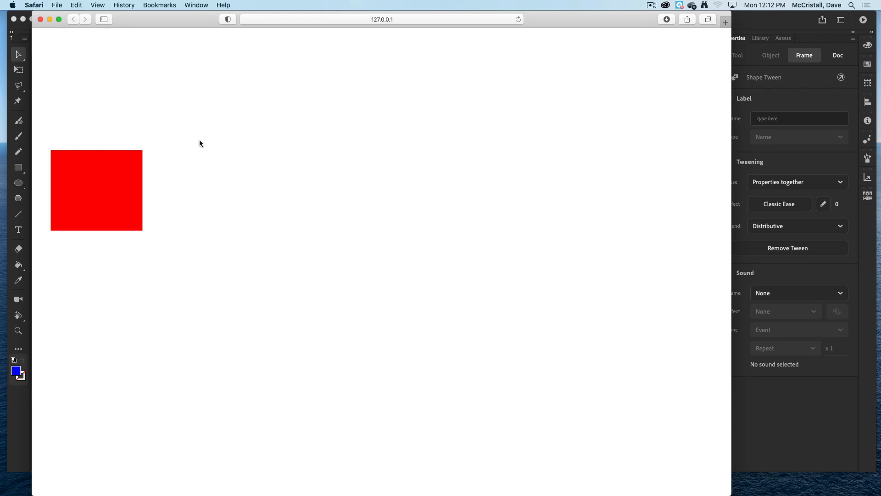
left_click(40, 19)
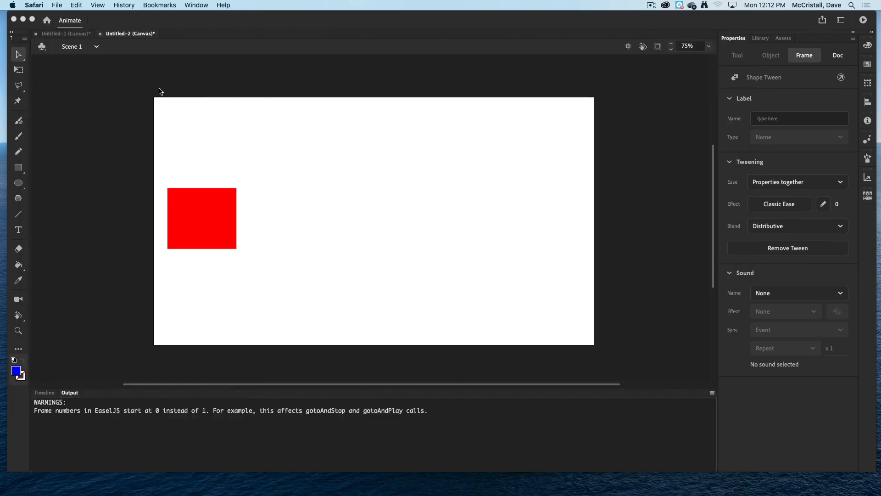
left_click(40, 400)
left_click(44, 393)
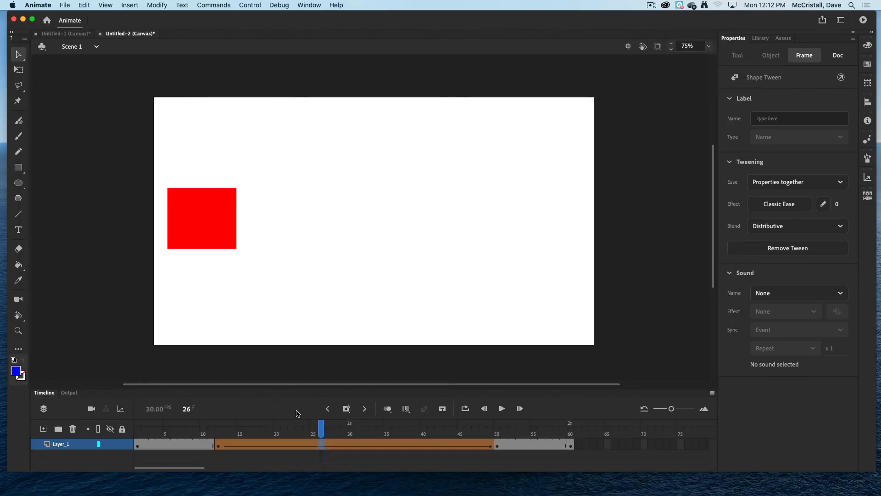
Clear the keyframe at frame 50 so the tween leads into the circle.
left_click_drag(320, 431, 490, 435)
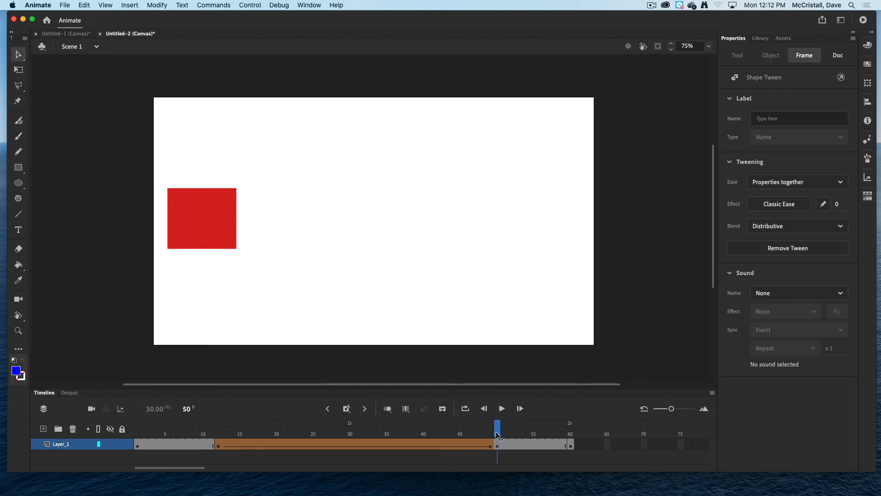
left_click(495, 431)
left_click(496, 444)
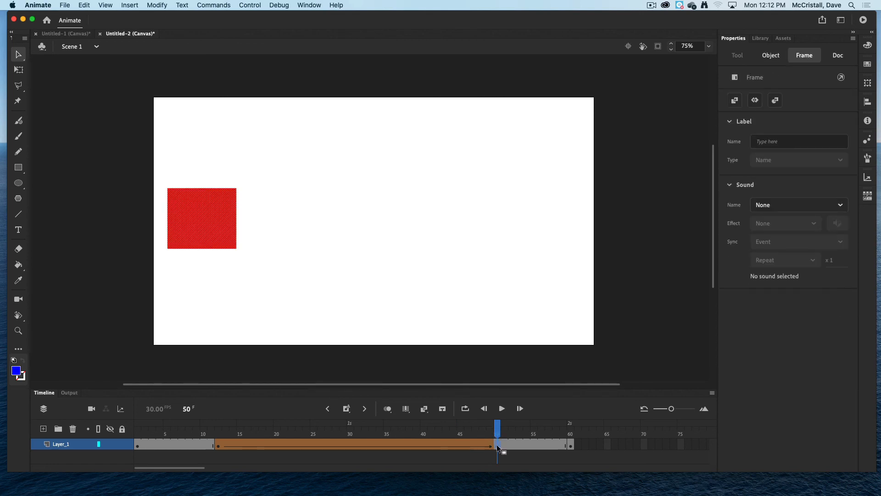
right_click(497, 444)
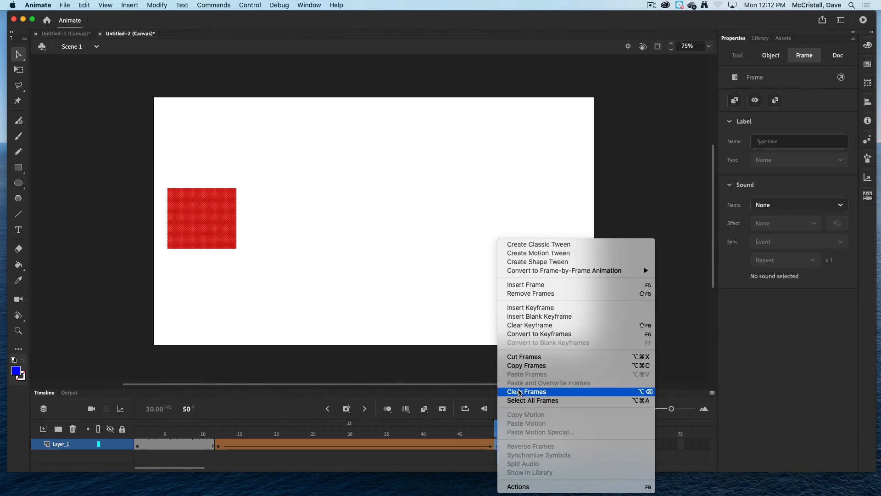
left_click(525, 326)
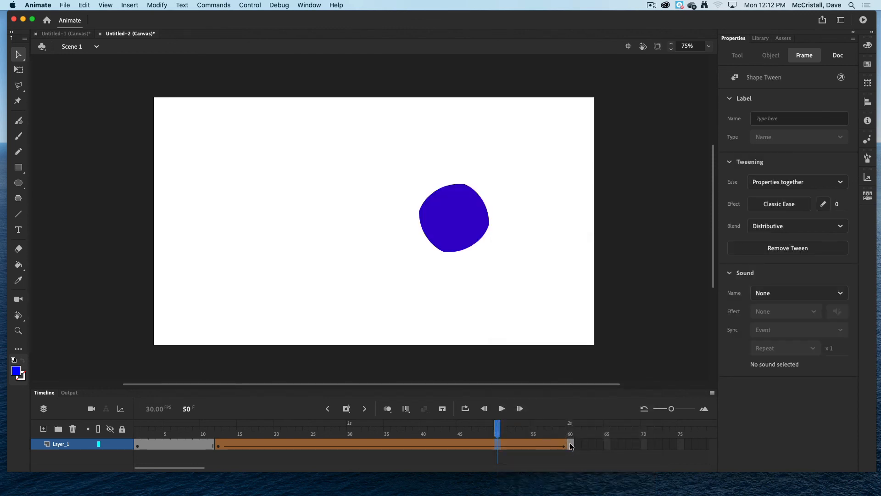
Move the circle's keyframe to about frame 44 and extend the layer's frames to frame 65.
mouse_move(571, 444)
left_mouse_down()
mouse_move(453, 436)
mouse_move(569, 438)
left_mouse_up()
left_click(447, 445)
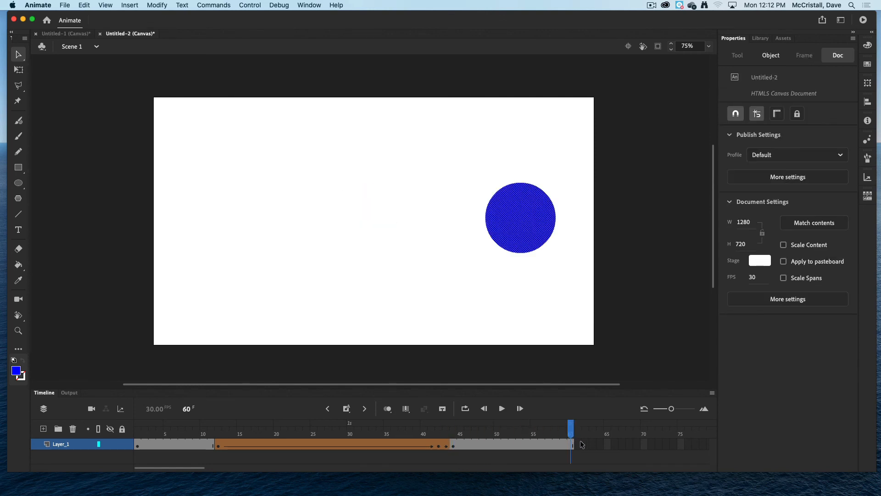
left_click(578, 444)
key("F5")
key("F5")
key("F5")
key("F5")
key("F5")
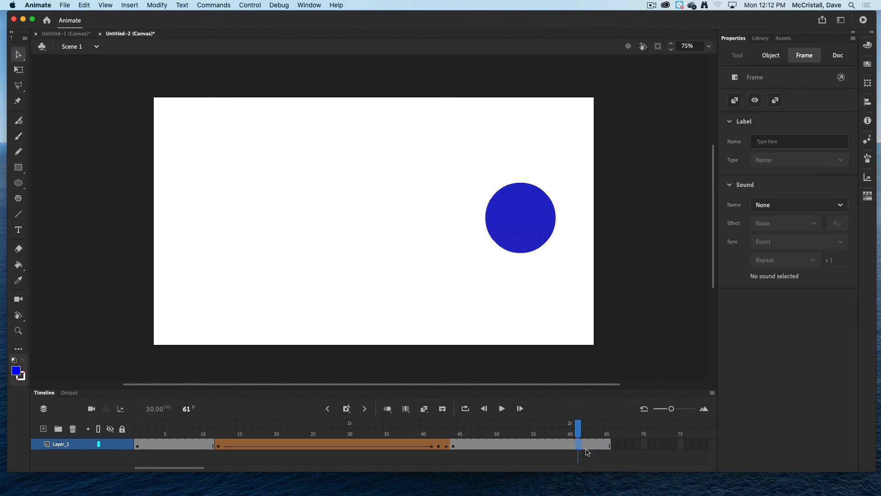
Test the movie in the browser and return to the timeline.
key("super+Return")
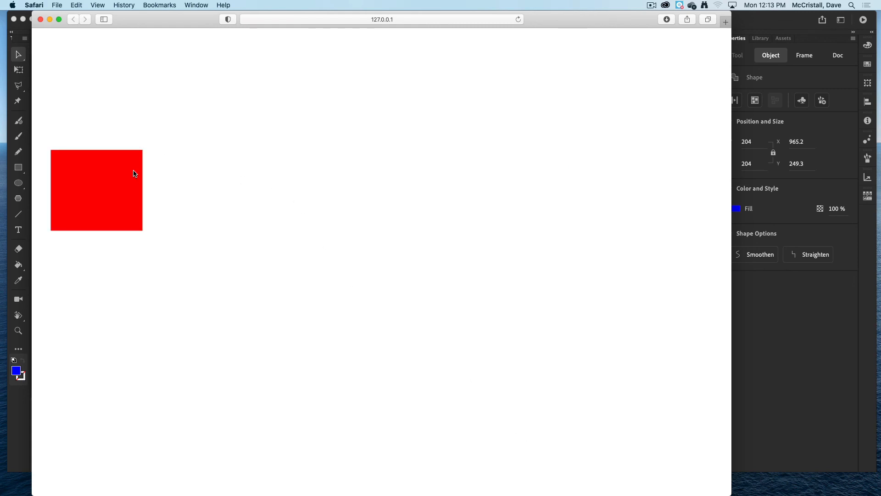
left_click(41, 19)
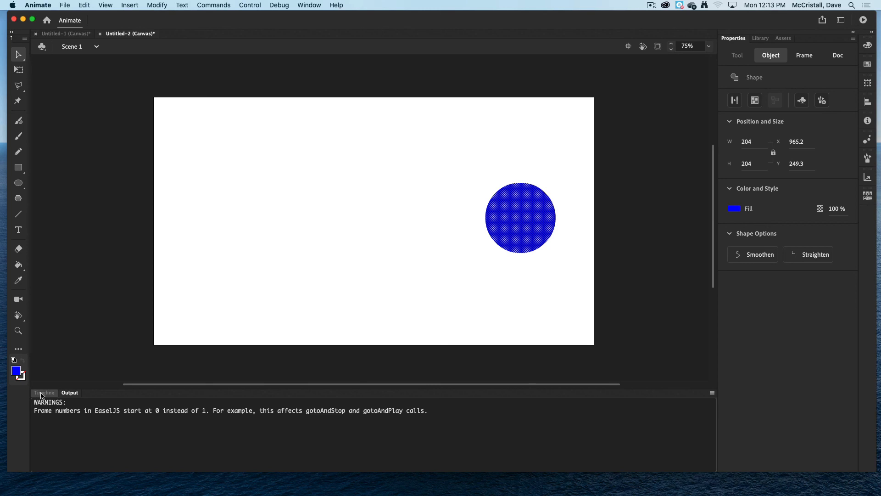
left_click(43, 393)
Remove the shape tween and clear the extra keyframe at frame 42.
left_click(301, 442)
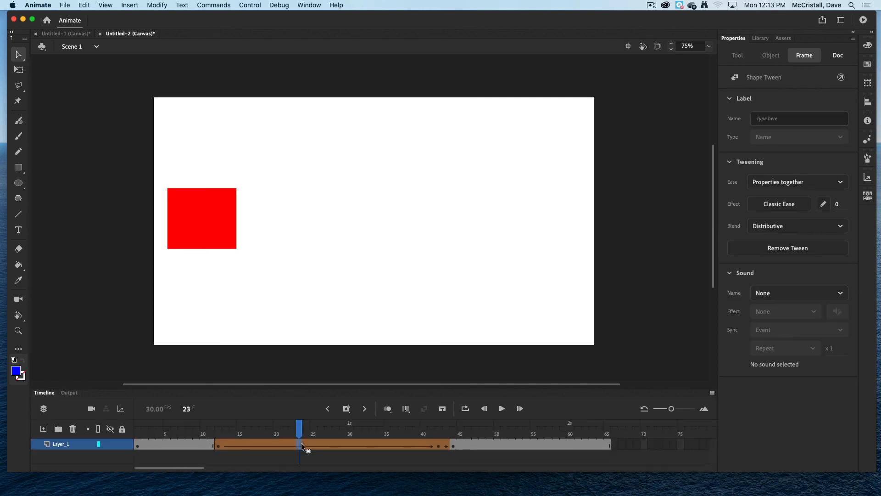
right_click(301, 443)
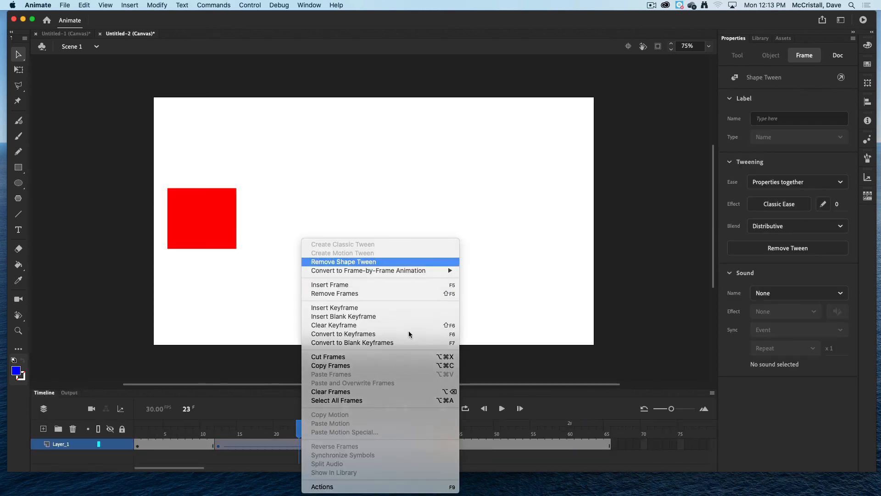
left_click(360, 261)
left_click(436, 445)
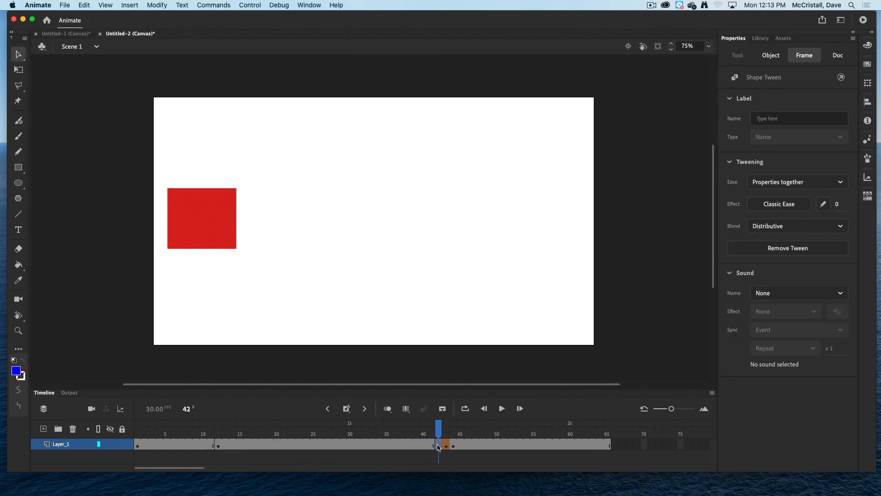
right_click(435, 445)
left_click(470, 325)
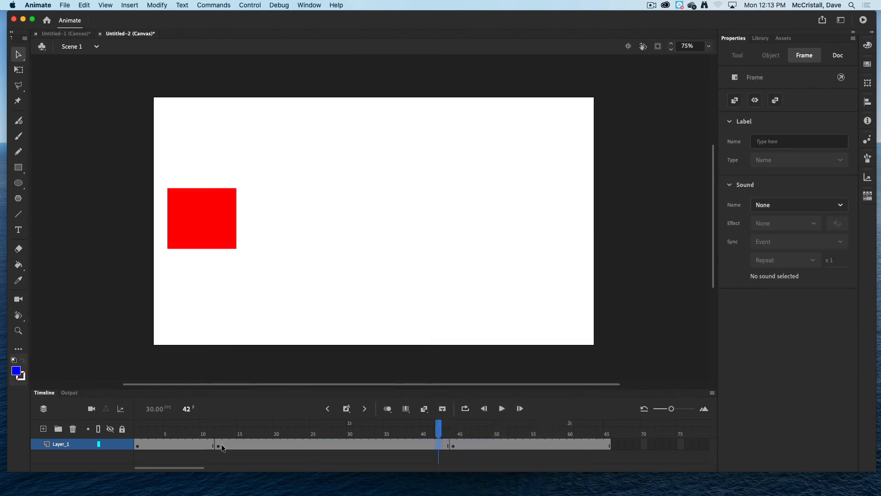
left_click(454, 445)
Create a shape tween from frame 12 to the circle at frame 44 and test it in the browser.
right_click(294, 444)
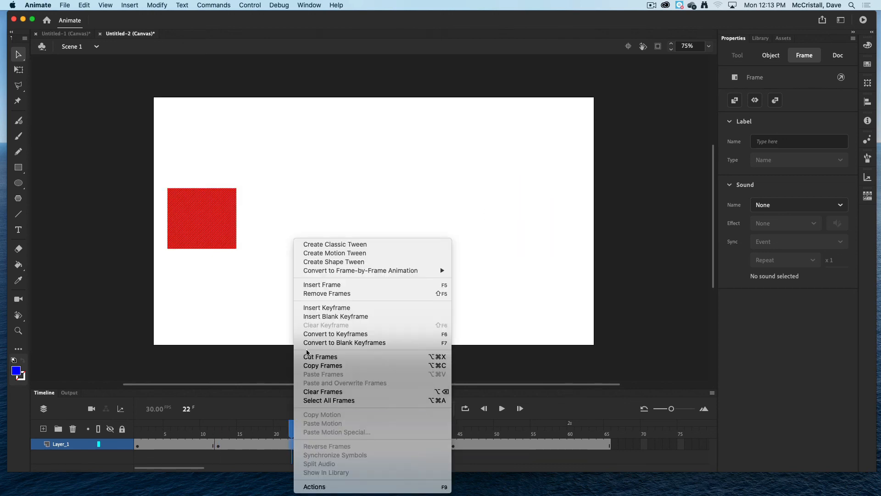
left_click(330, 266)
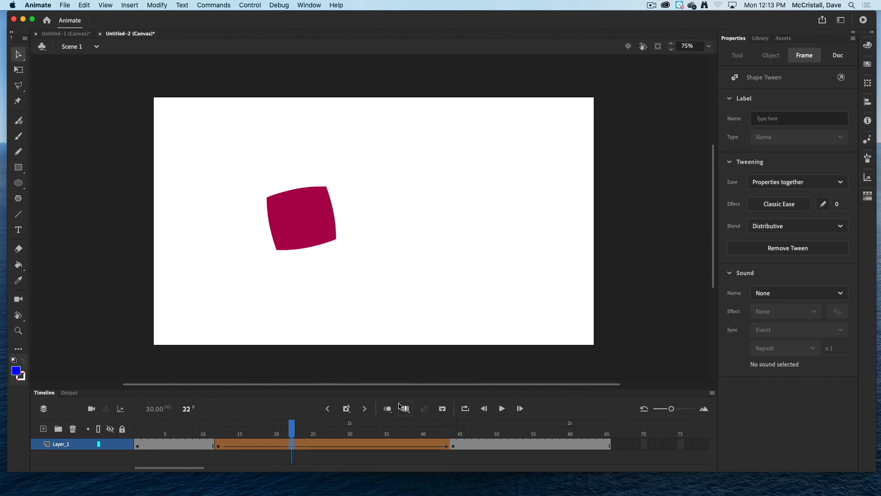
key("super+Return")
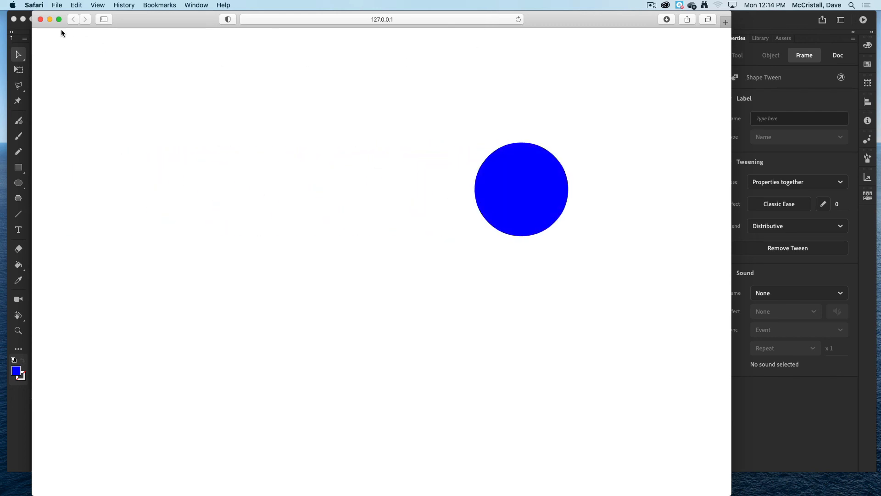
left_click(40, 20)
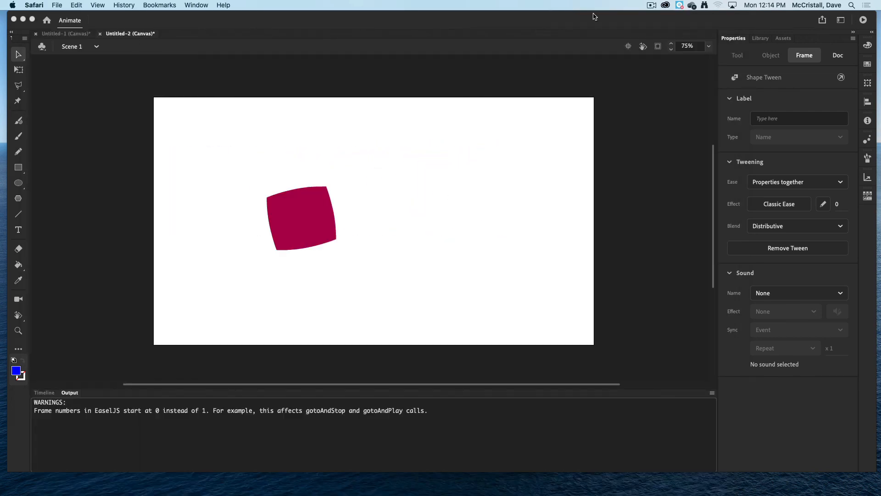